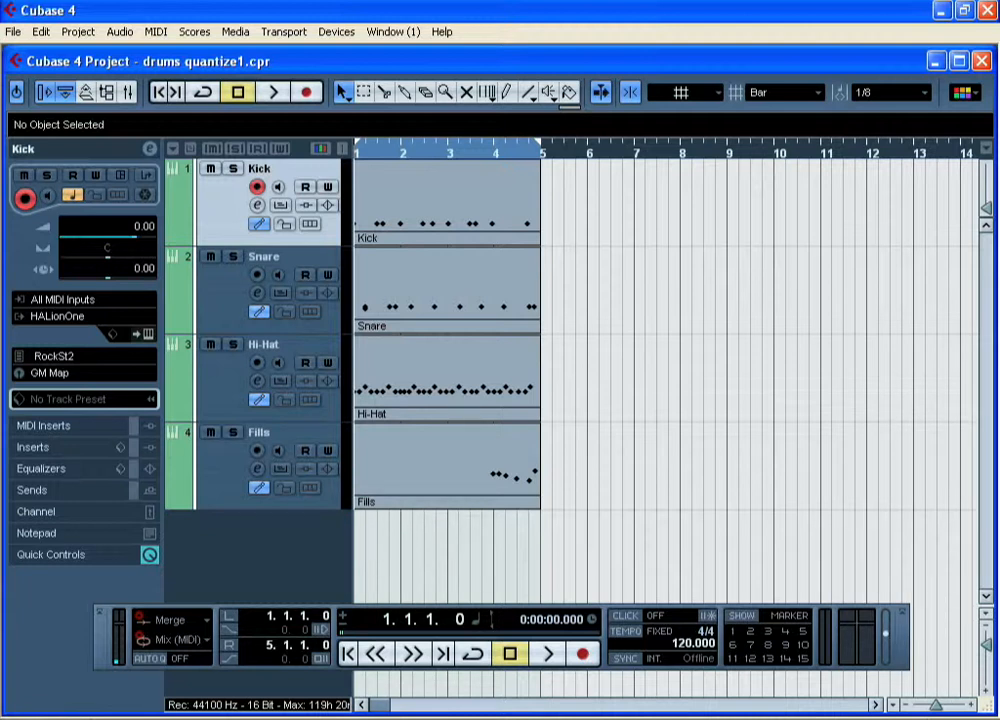
# Play back the full drum pattern with all four tracks from the start and stop it near bar 5
pyautogui.click(557, 663)
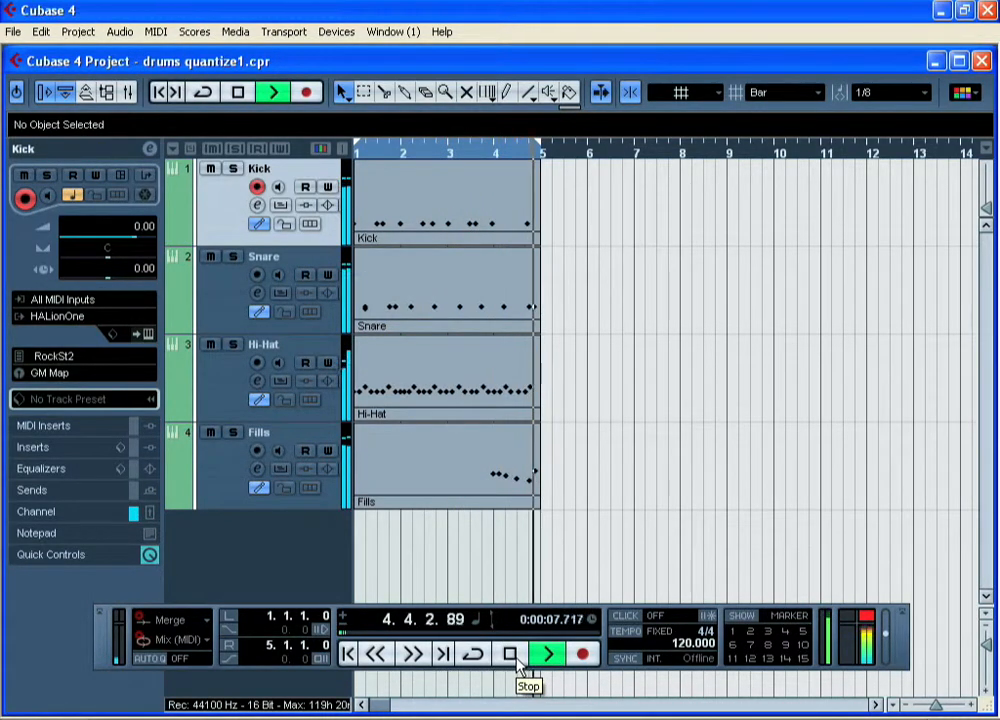
pyautogui.click(514, 658)
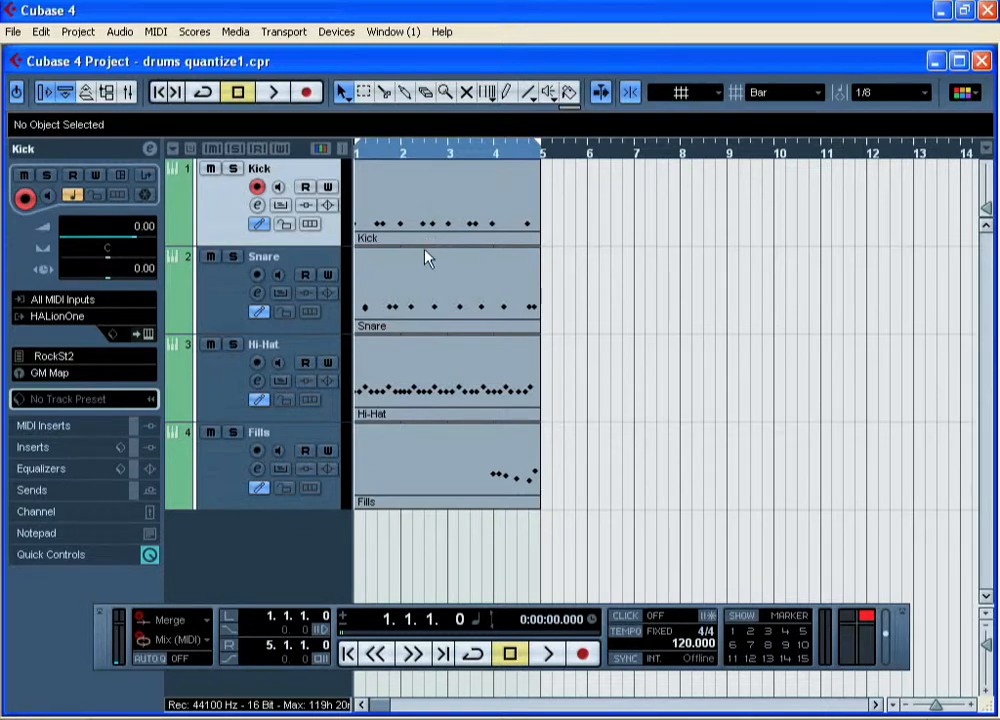
# Solo the Kick track and play its part through in the Drum Editor
pyautogui.click(418, 219)
pyautogui.click(232, 168)
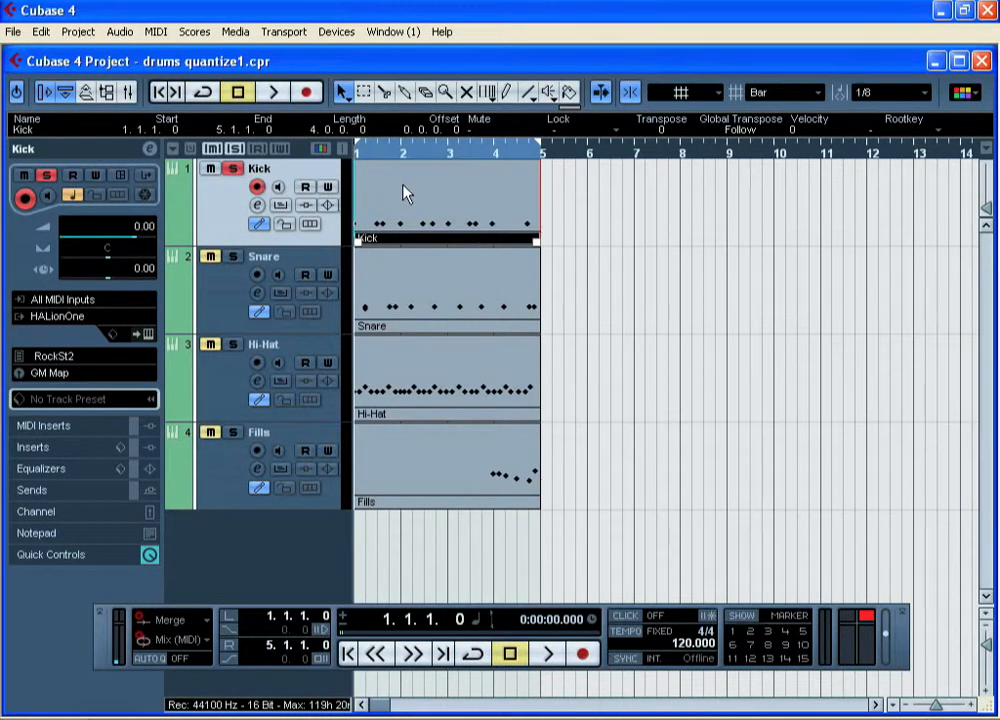
pyautogui.doubleClick(402, 192)
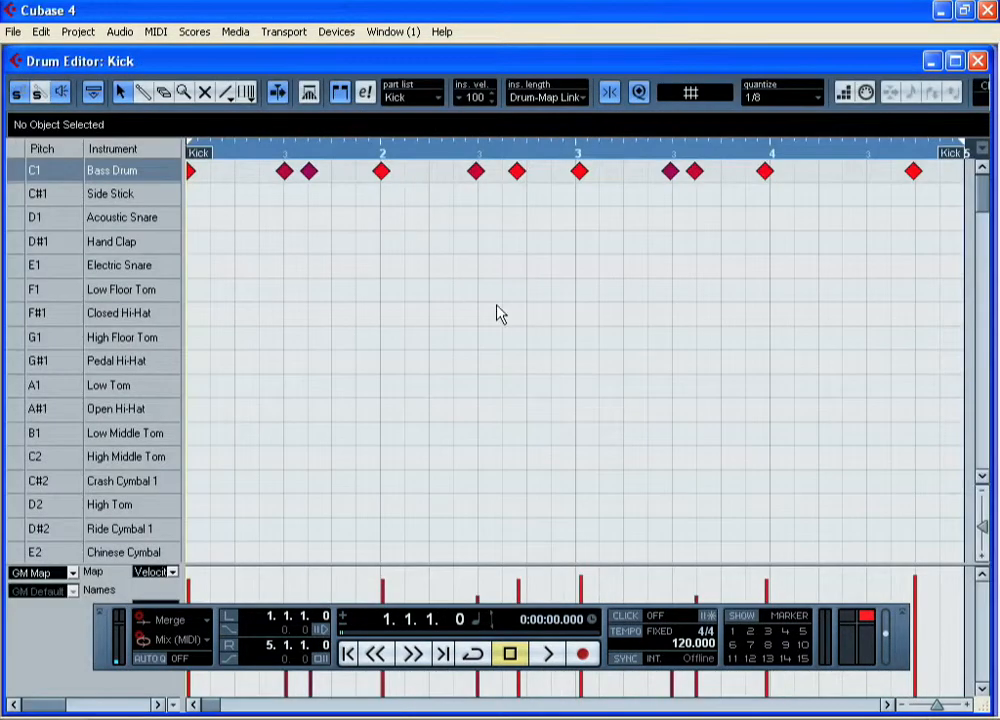
pyautogui.click(546, 655)
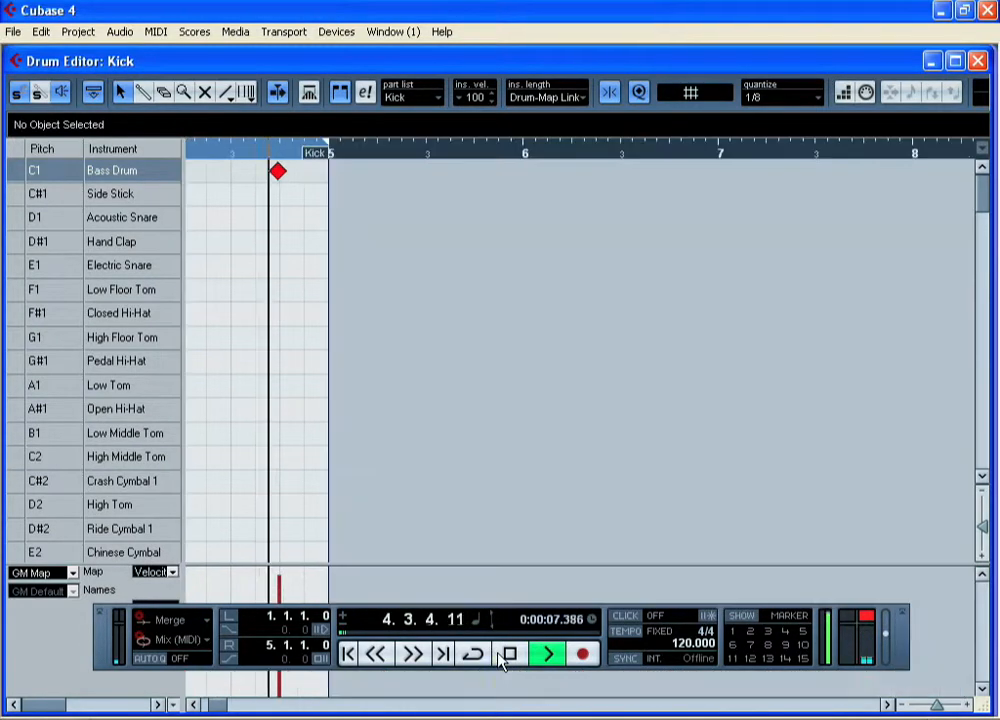
pyautogui.click(501, 659)
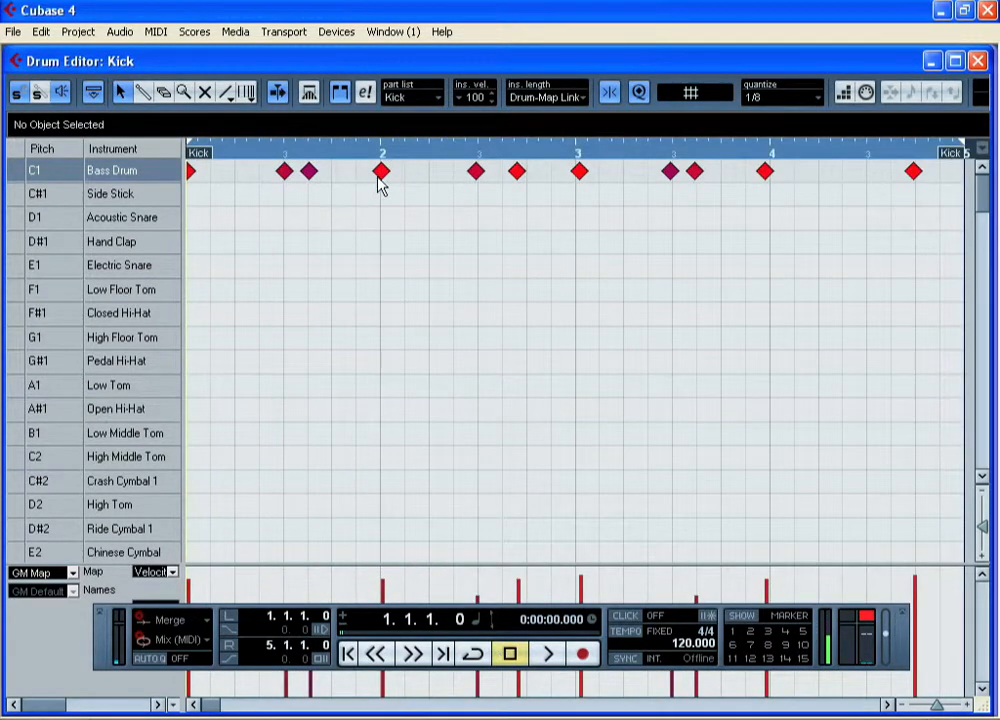
# Audition individual bass drum notes in bars 2 and 3, checking their positions against the grid
pyautogui.click(477, 175)
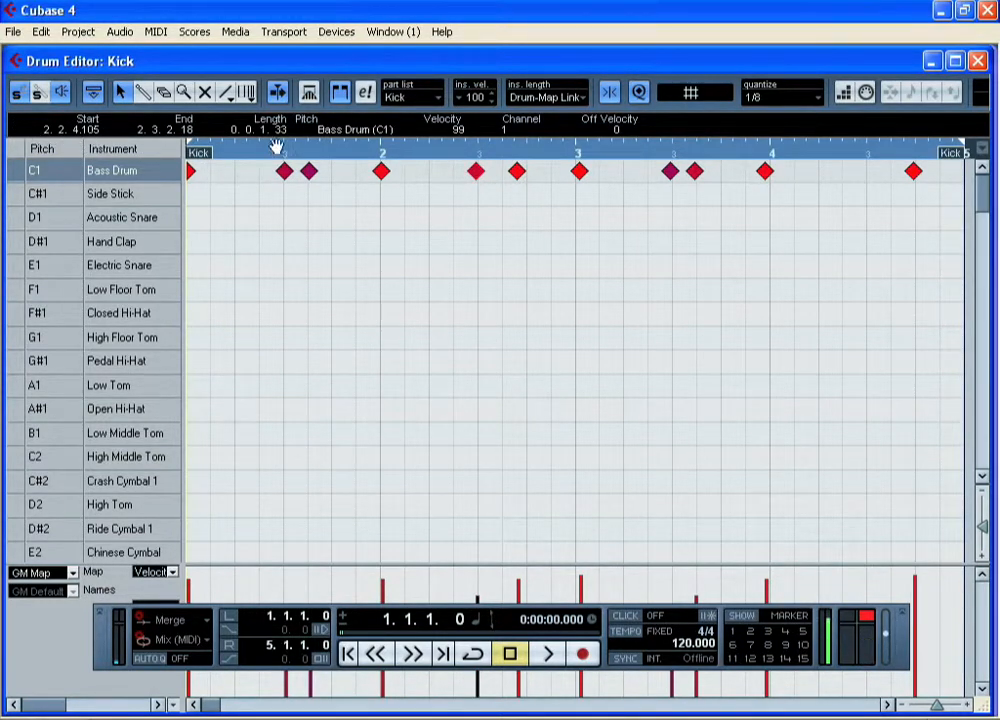
pyautogui.click(580, 172)
pyautogui.click(670, 172)
pyautogui.click(695, 172)
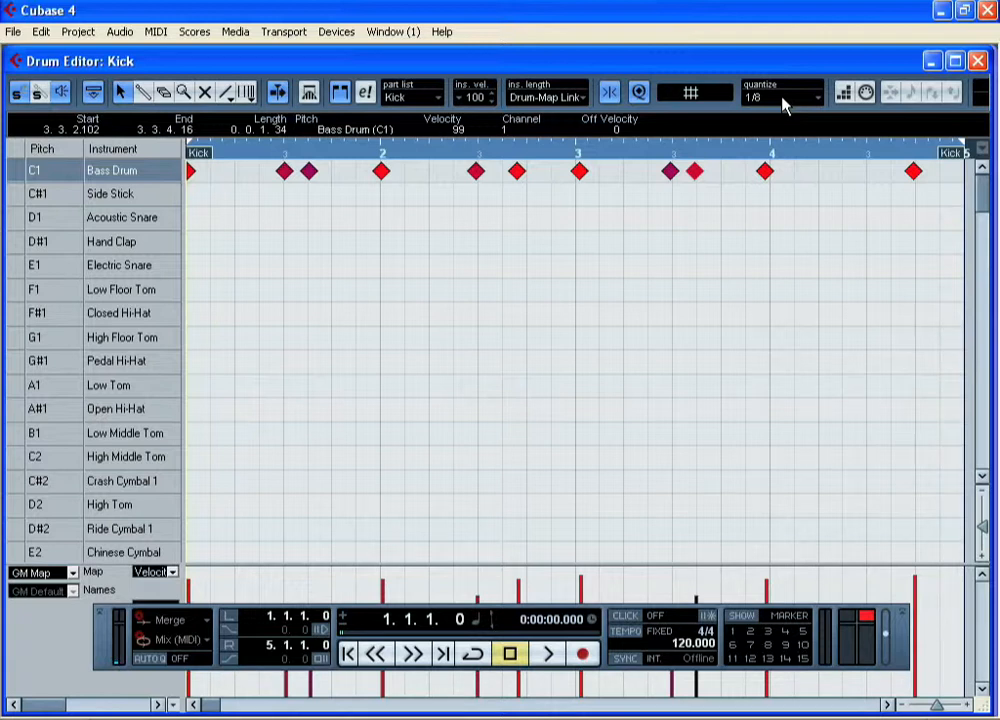
# Select all the bass drum notes in the Kick part and apply Over Quantize at 1/8
pyautogui.click(153, 36)
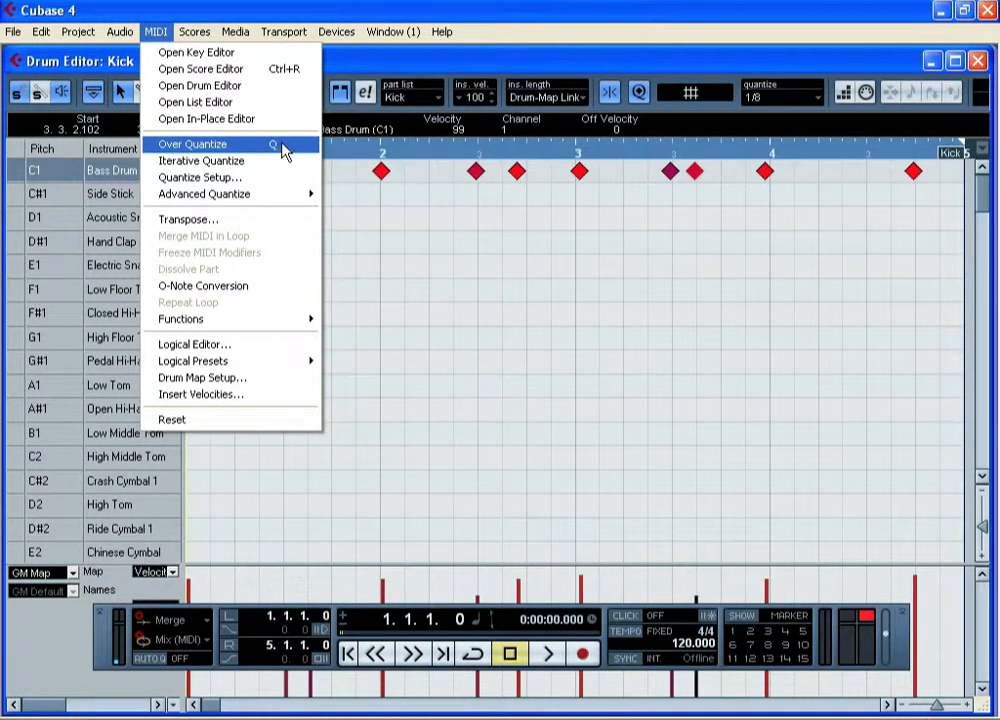
pyautogui.click(285, 150)
pyautogui.moveTo(940, 197); pyautogui.dragTo(225, 215)
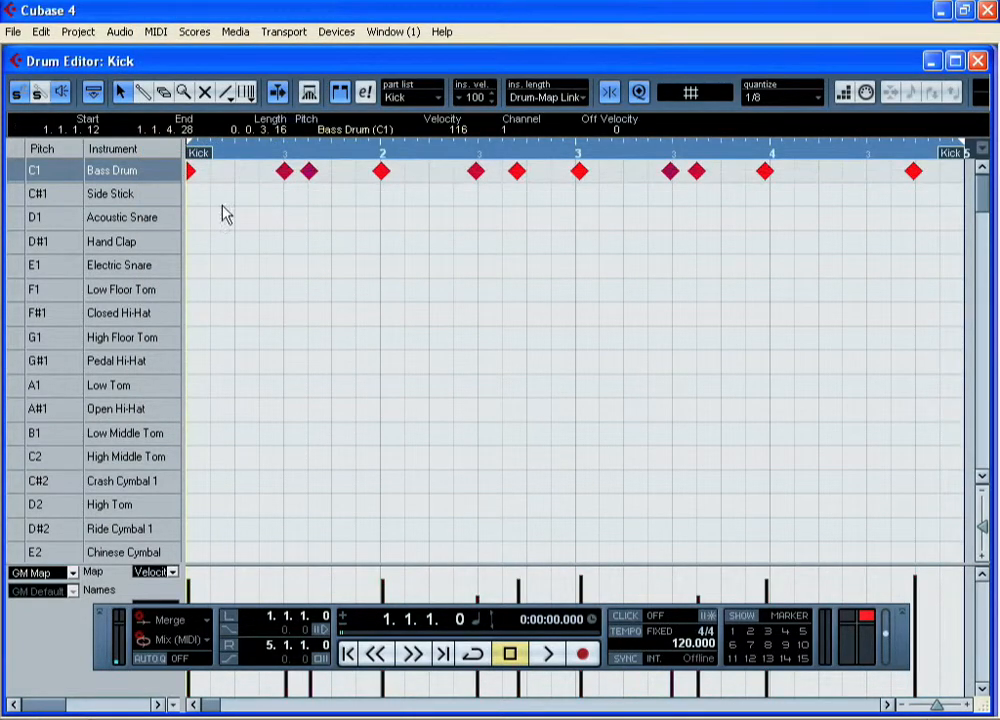
pyautogui.click(152, 32)
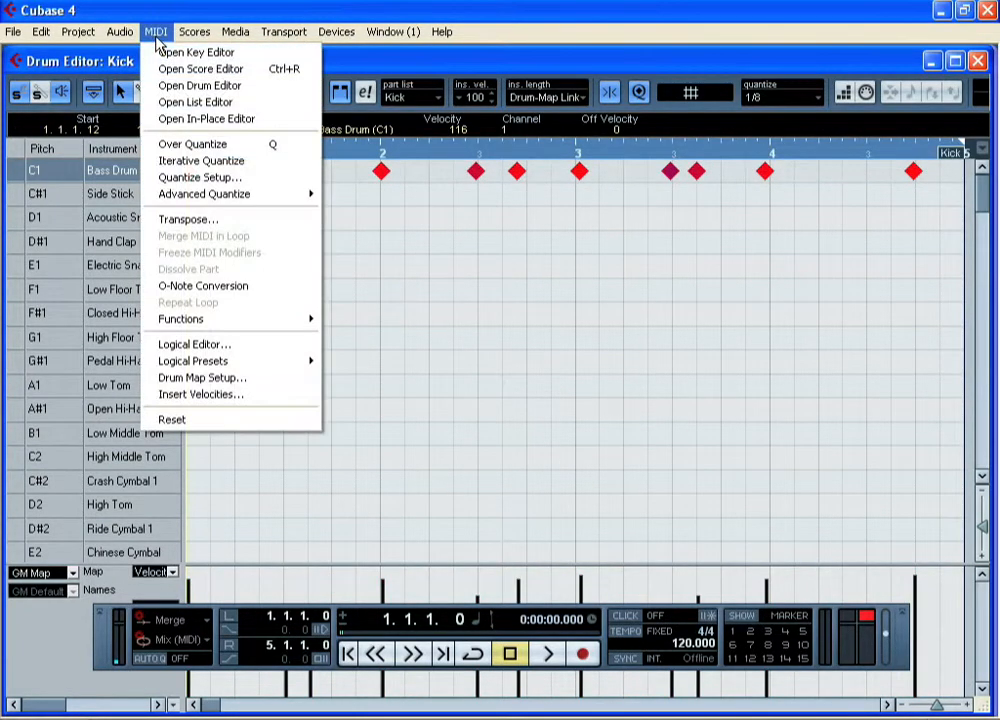
pyautogui.click(190, 145)
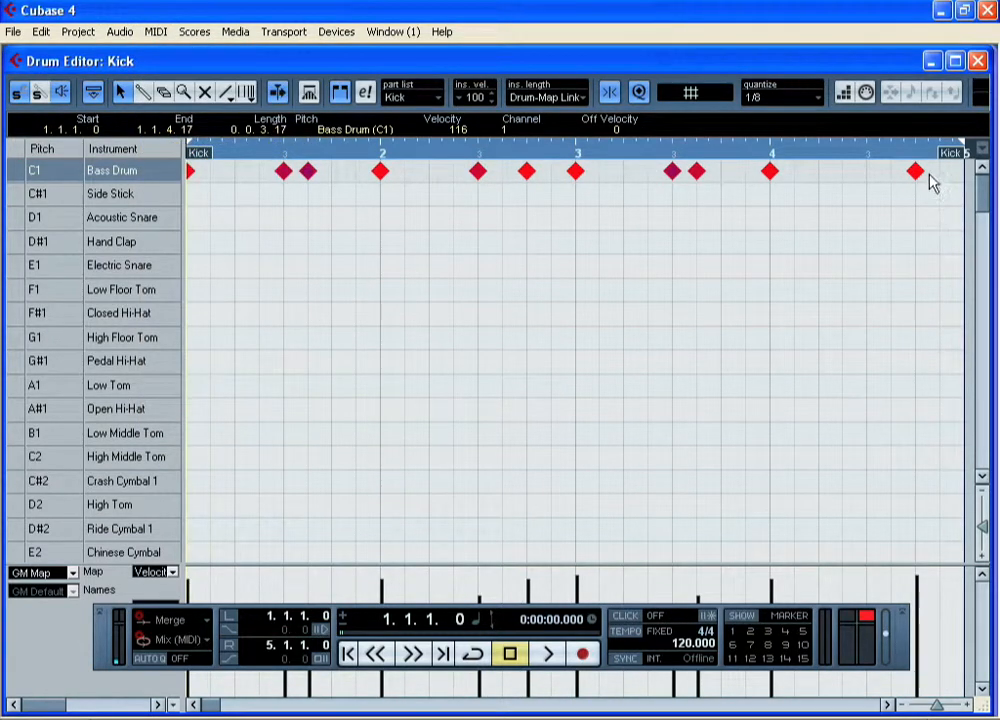
# Inspect the quantized bass drum notes in bars 2 to 4 against the grid and close the Kick editor
pyautogui.click(772, 174)
pyautogui.click(672, 173)
pyautogui.click(574, 175)
pyautogui.click(521, 176)
pyautogui.click(479, 174)
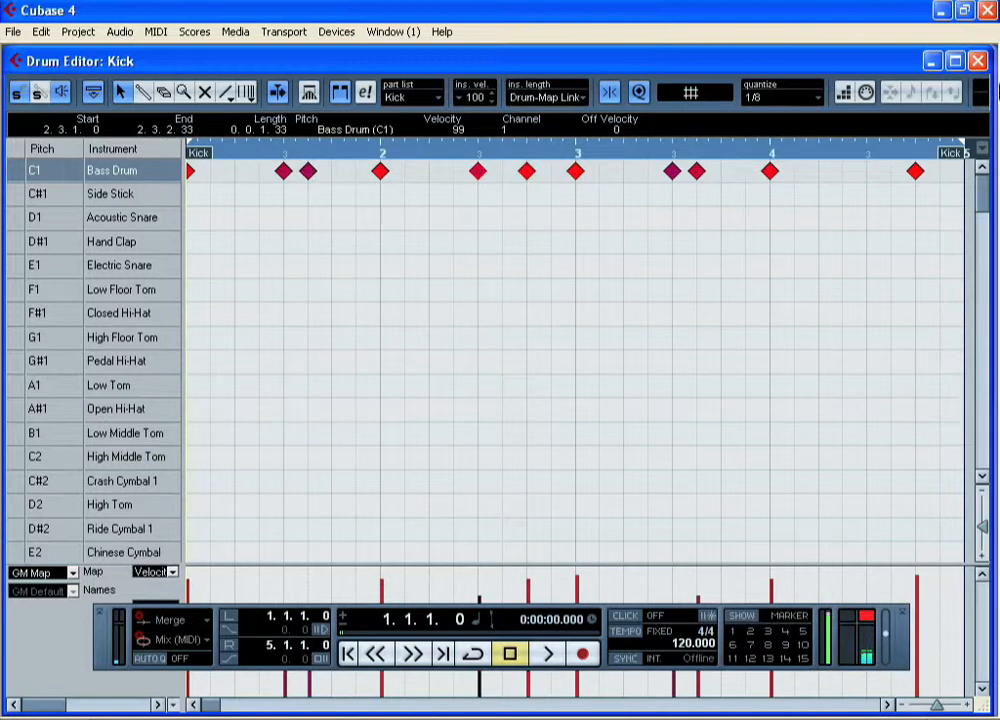
pyautogui.click(978, 61)
# Turn on the metronome click and play back the soloed Kick track against it
pyautogui.click(620, 618)
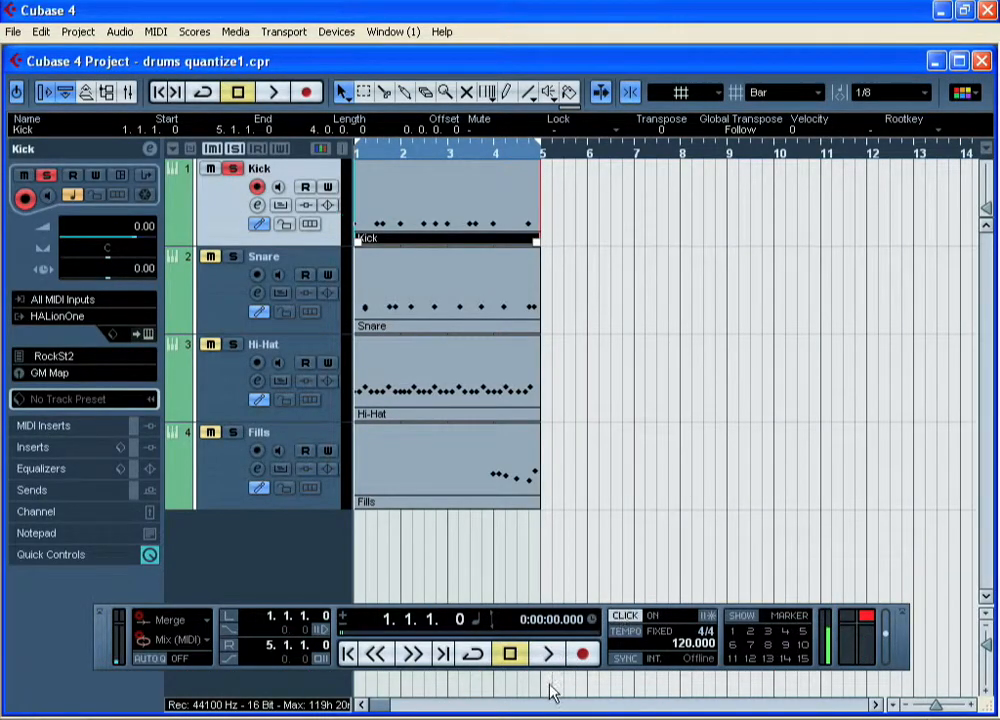
pyautogui.click(548, 660)
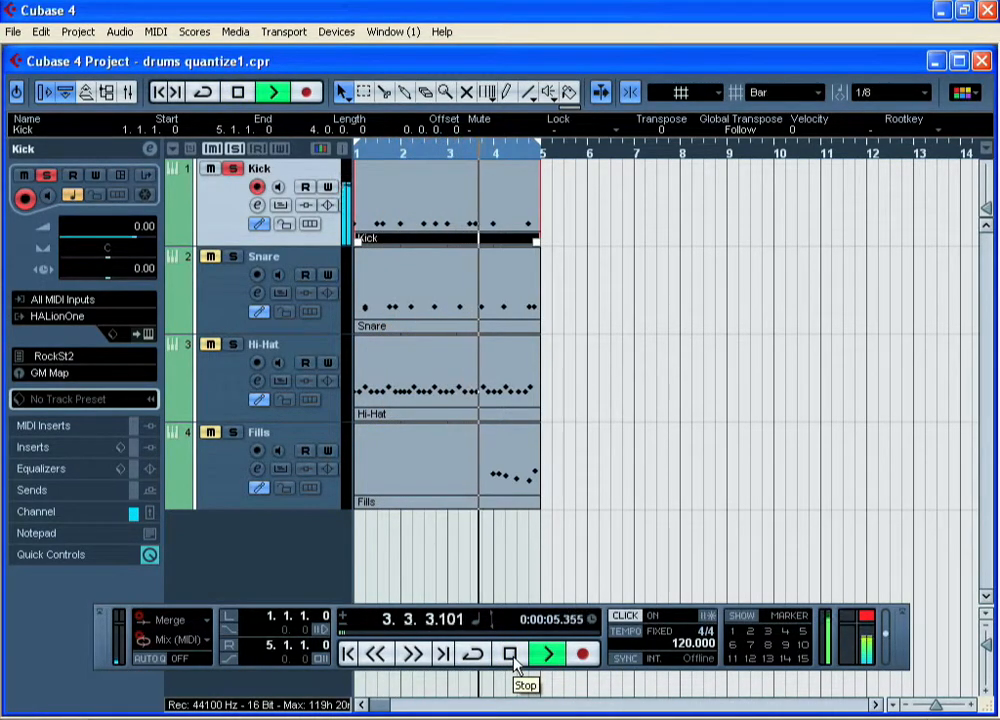
pyautogui.click(511, 655)
# Switch the solo to the Snare track and play its part through in the Drum Editor
pyautogui.click(218, 315)
pyautogui.doubleClick(415, 299)
pyautogui.click(549, 655)
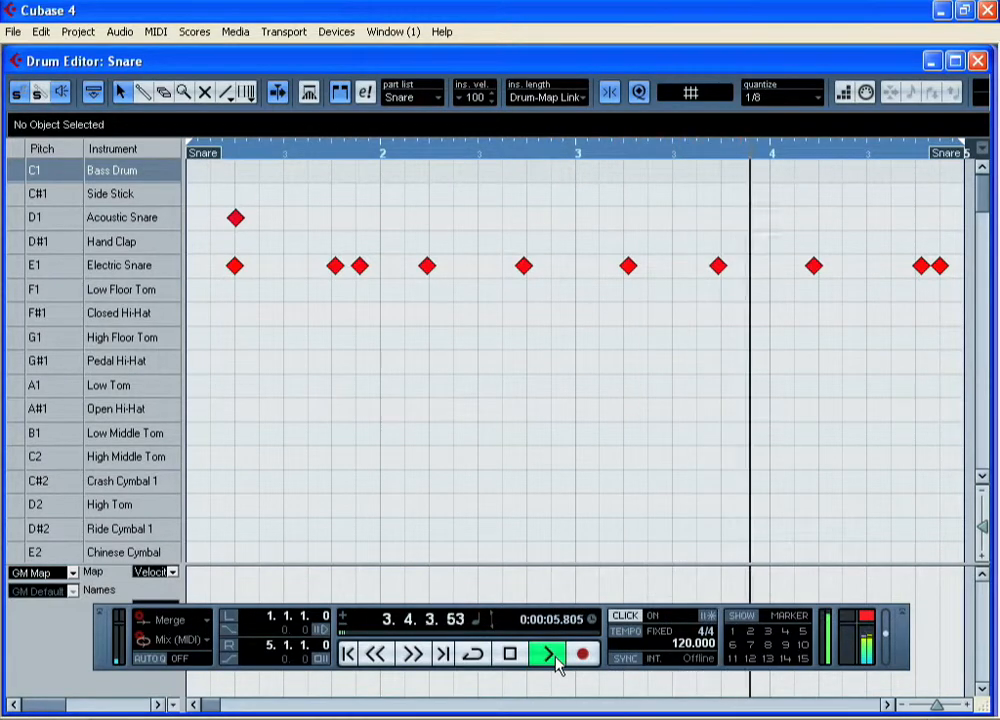
pyautogui.click(510, 654)
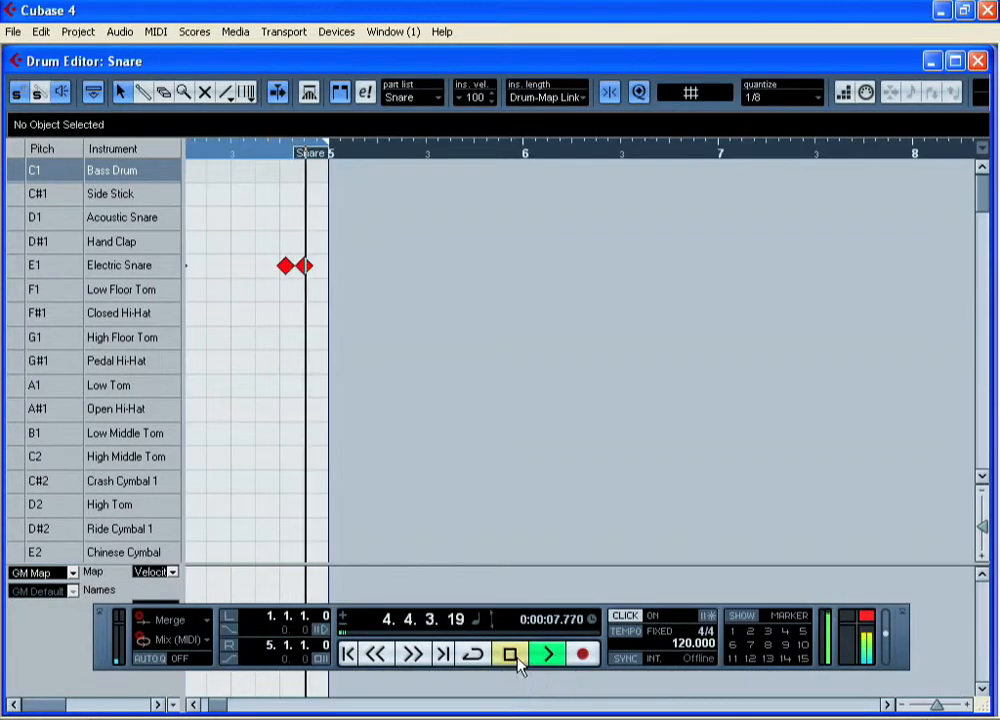
pyautogui.click(510, 654)
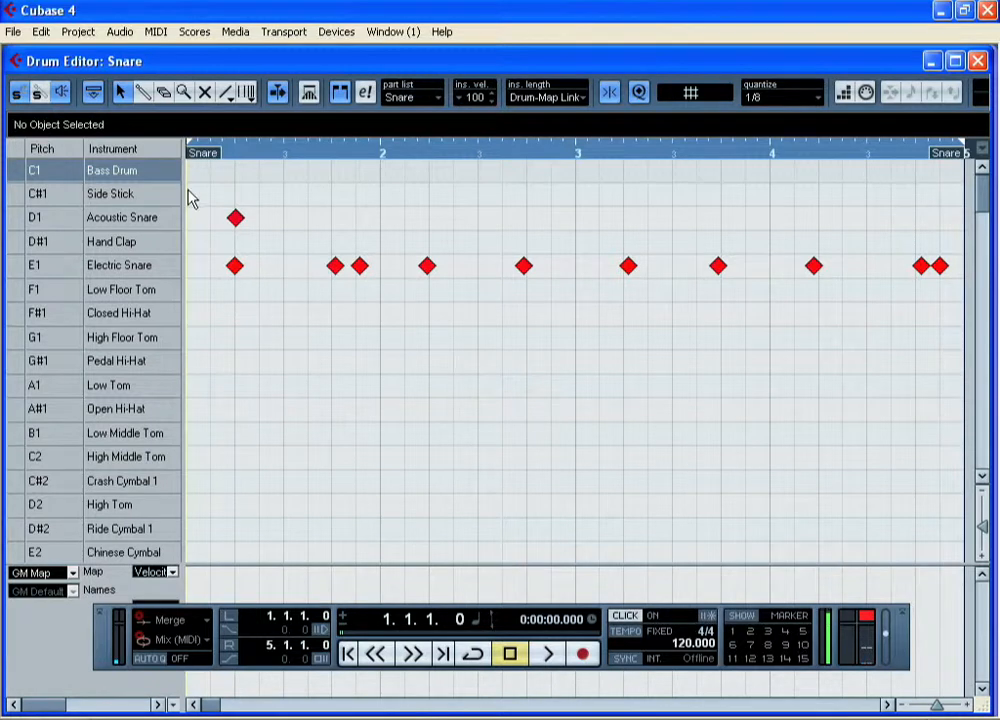
# Select all the acoustic and electric snare notes and apply Over Quantize at 1/8
pyautogui.moveTo(195, 196); pyautogui.dragTo(418, 558)
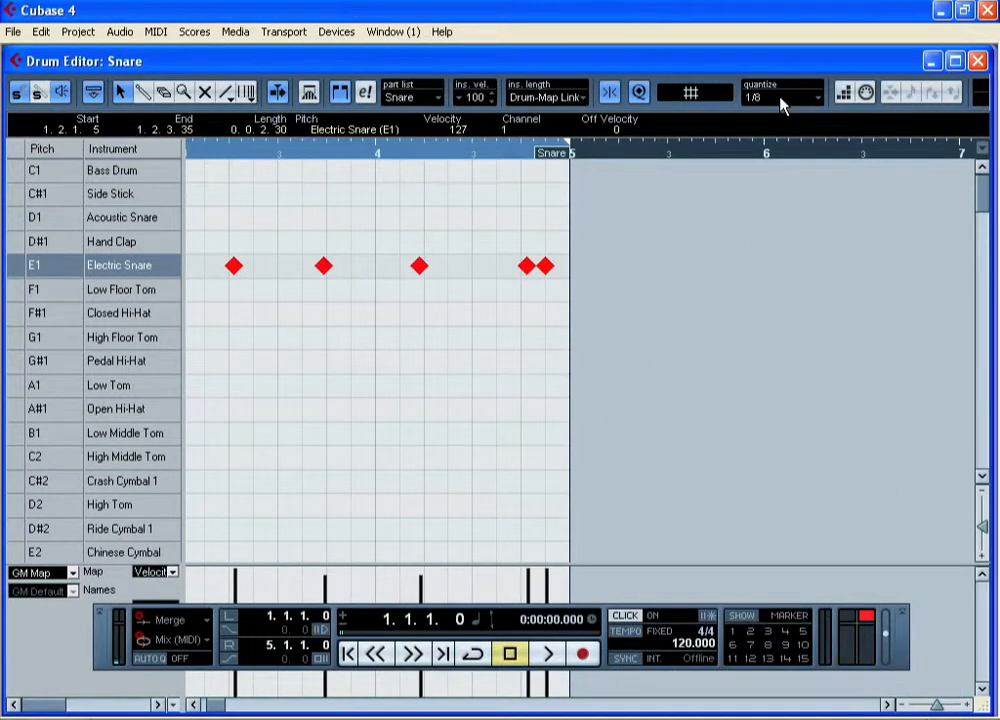
pyautogui.click(156, 31)
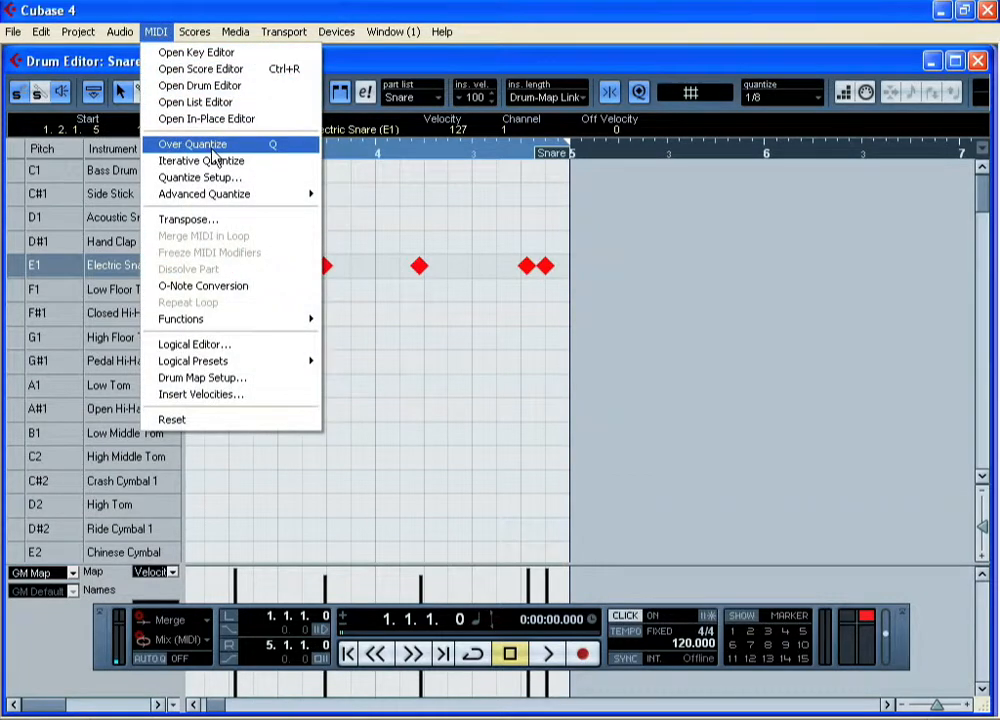
pyautogui.click(186, 141)
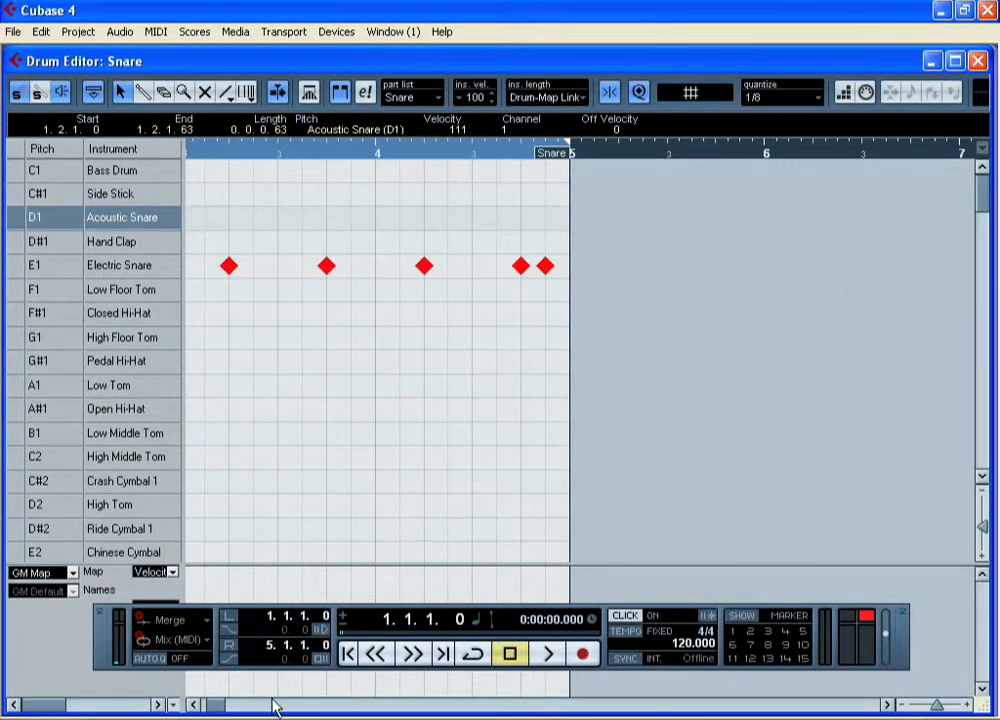
pyautogui.moveTo(213, 708); pyautogui.dragTo(186, 710)
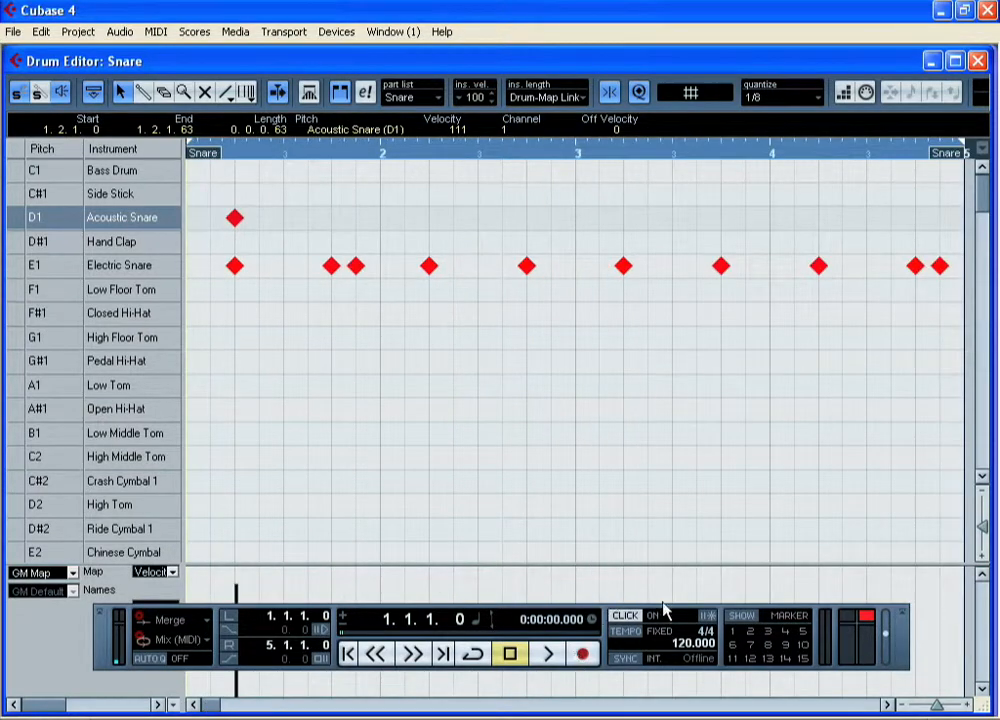
# Close the Snare editor and play back the soloed Snare track with the click
pyautogui.click(979, 62)
pyautogui.click(542, 664)
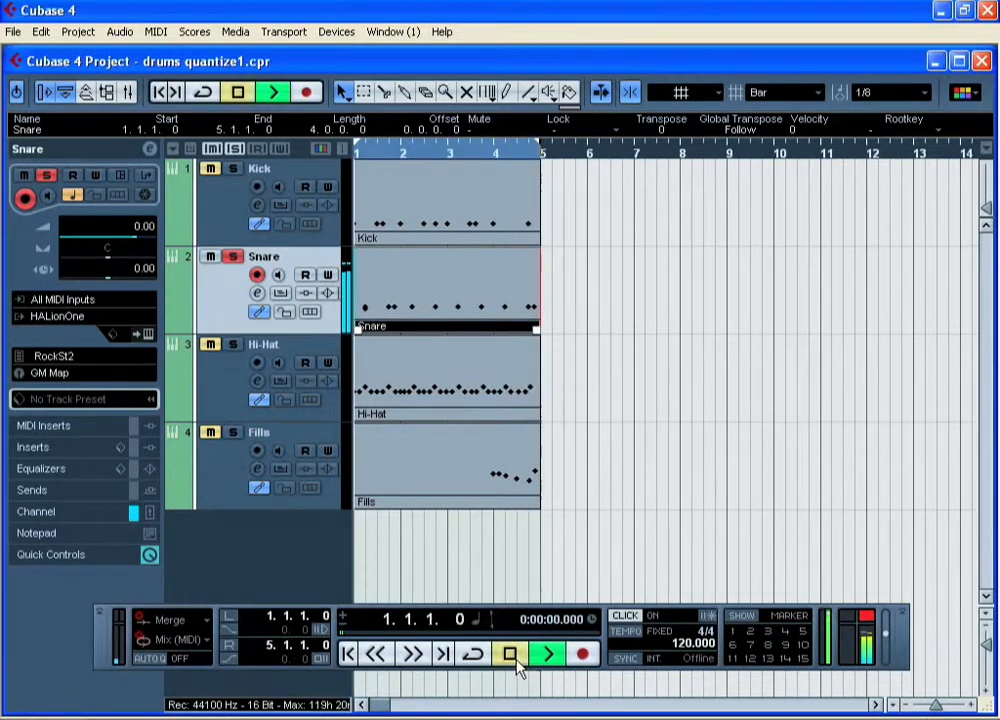
pyautogui.click(510, 655)
# Switch the solo to the Hi-Hat track and play its part through in the Drum Editor
pyautogui.click(224, 387)
pyautogui.doubleClick(444, 384)
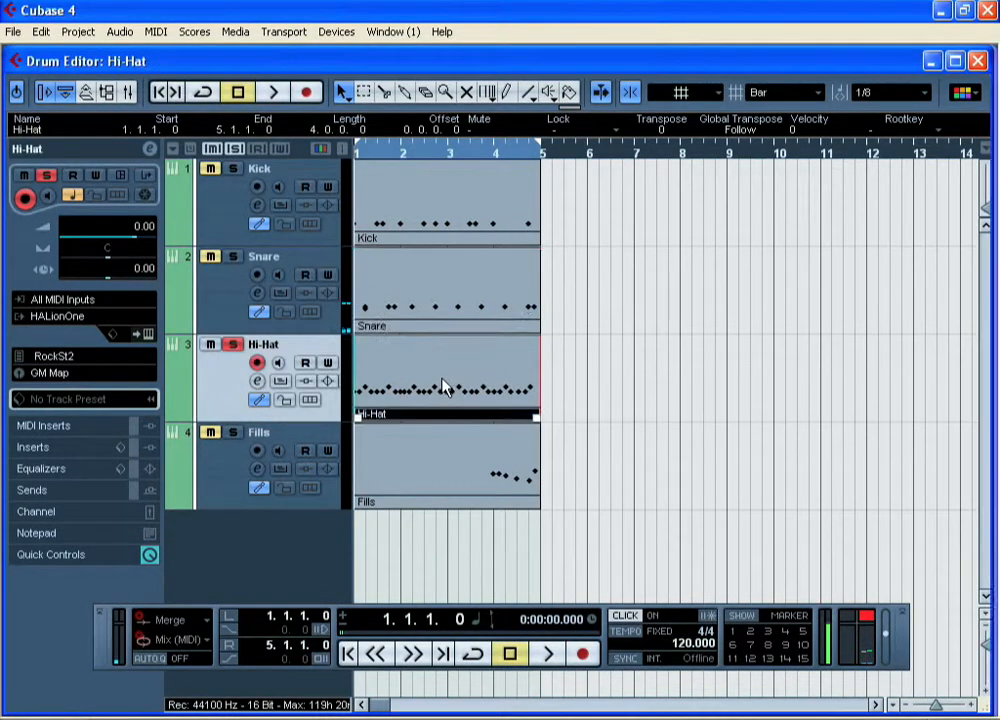
pyautogui.click(545, 658)
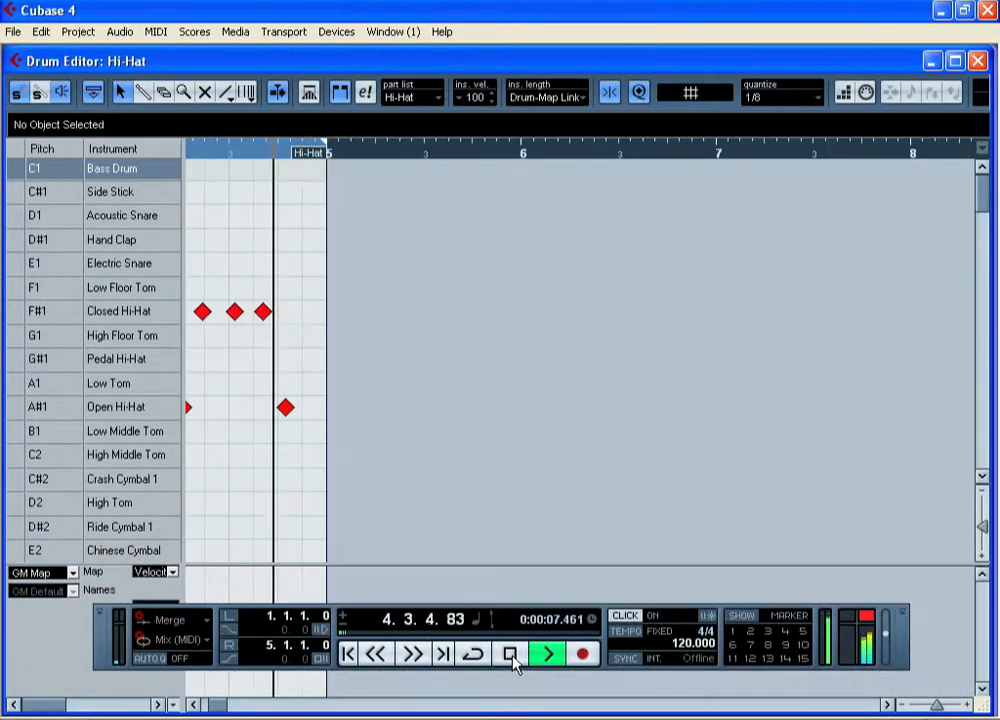
pyautogui.click(512, 660)
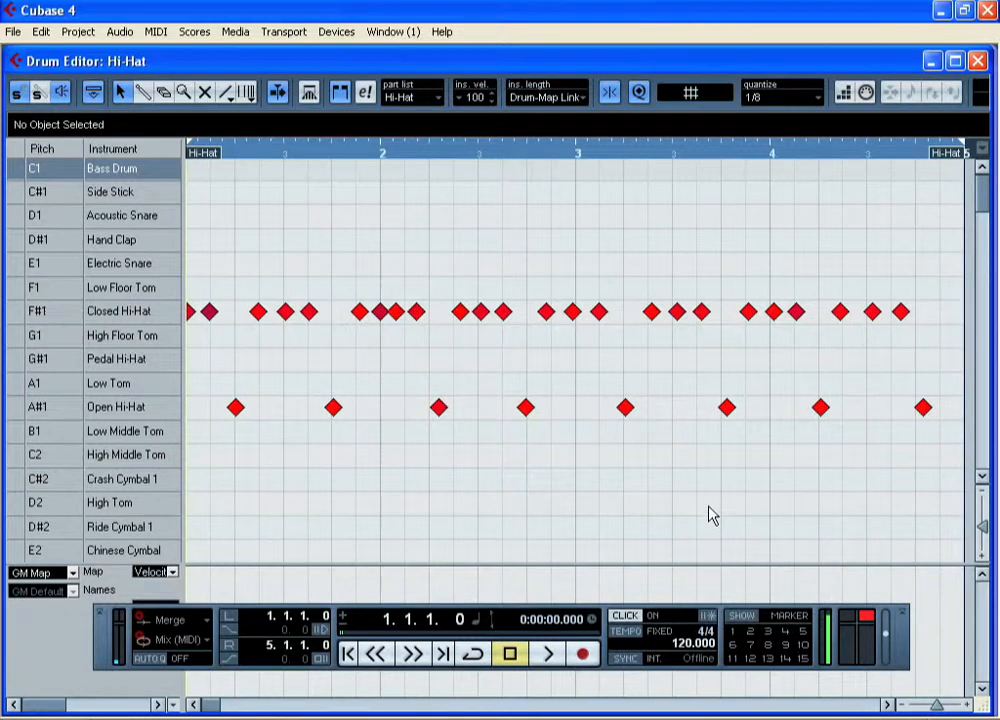
# Select all the closed and open hi-hat notes and apply Over Quantize at 1/8
pyautogui.moveTo(965, 455); pyautogui.dragTo(127, 260)
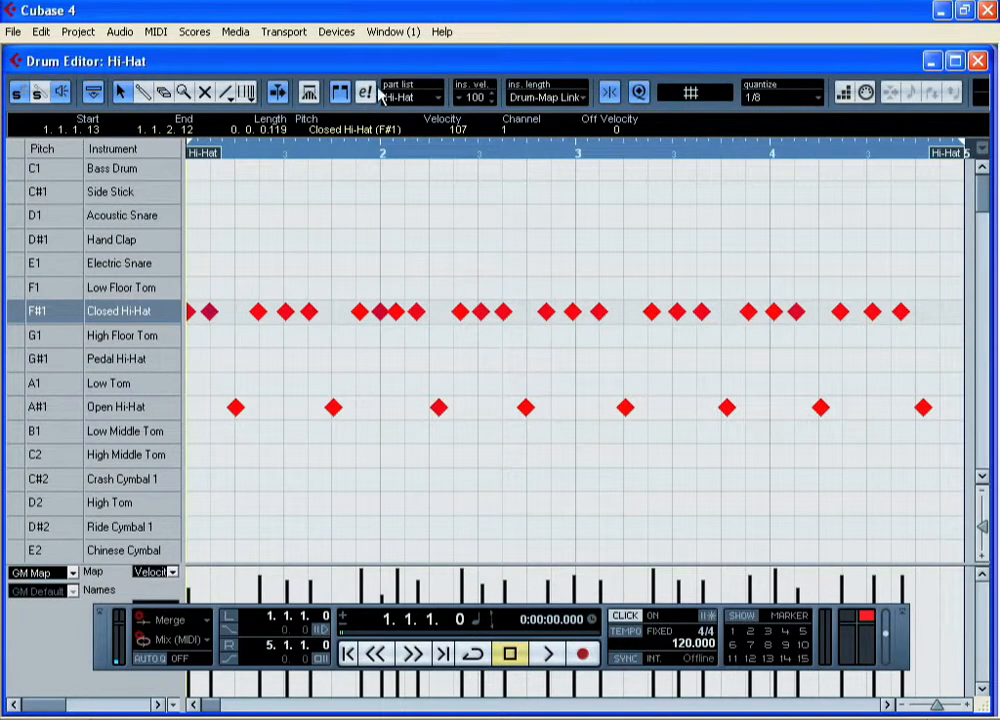
pyautogui.click(156, 31)
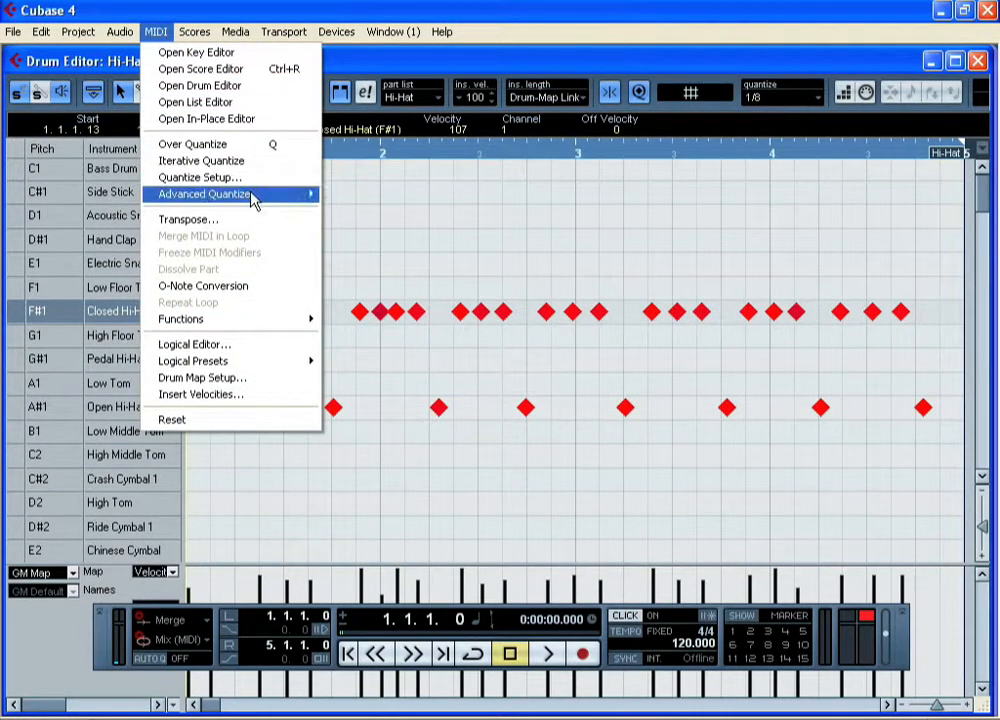
pyautogui.click(288, 148)
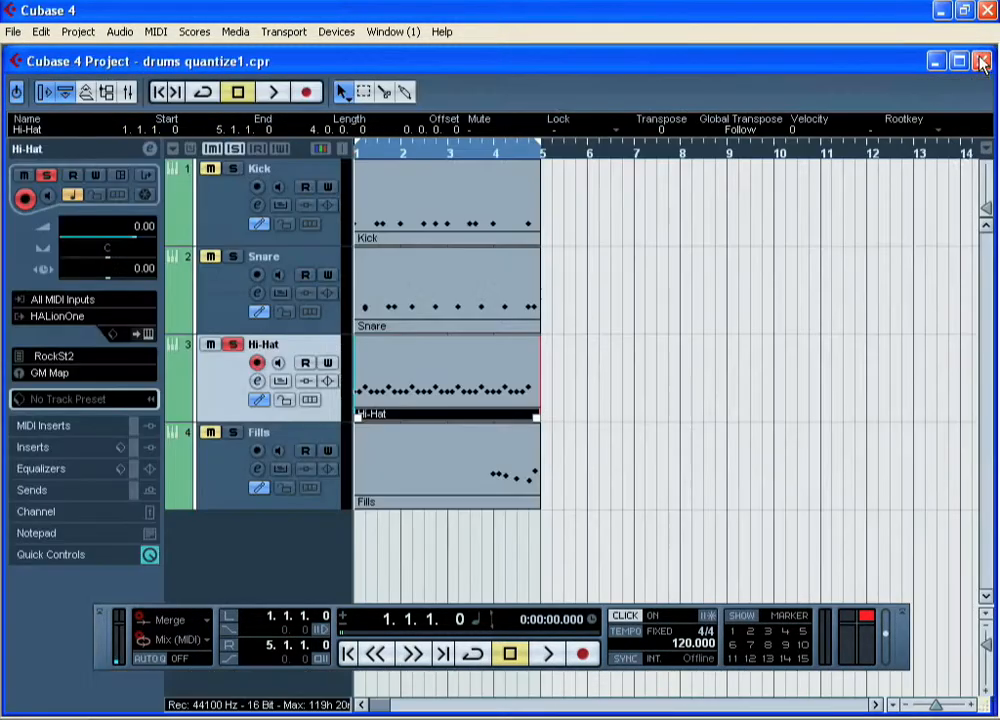
# Close the Hi-Hat editor and play back the soloed Hi-Hat track with the click
pyautogui.click(977, 61)
pyautogui.click(548, 654)
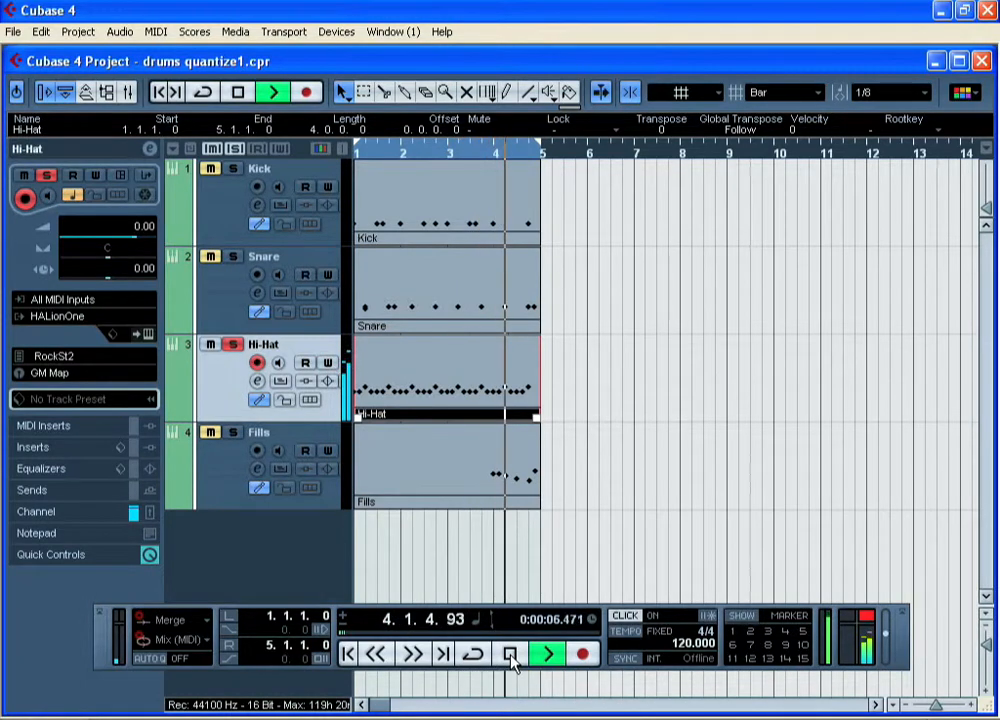
pyautogui.click(510, 655)
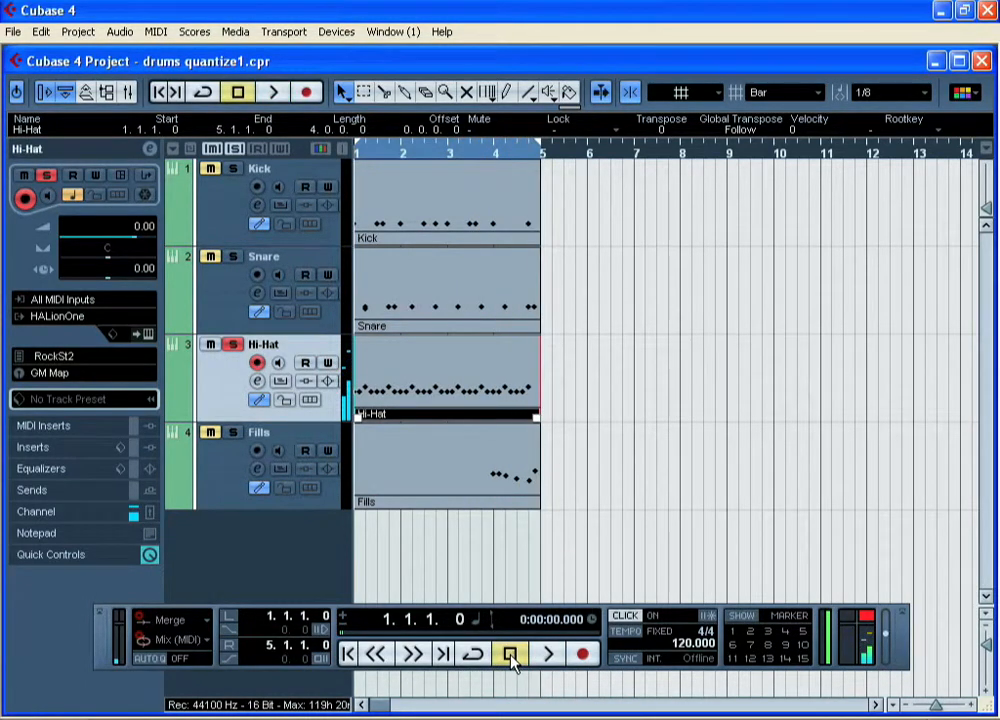
# Solo the Snare and Kick tracks together with the Hi-Hat and turn off the metronome click
pyautogui.click(233, 257)
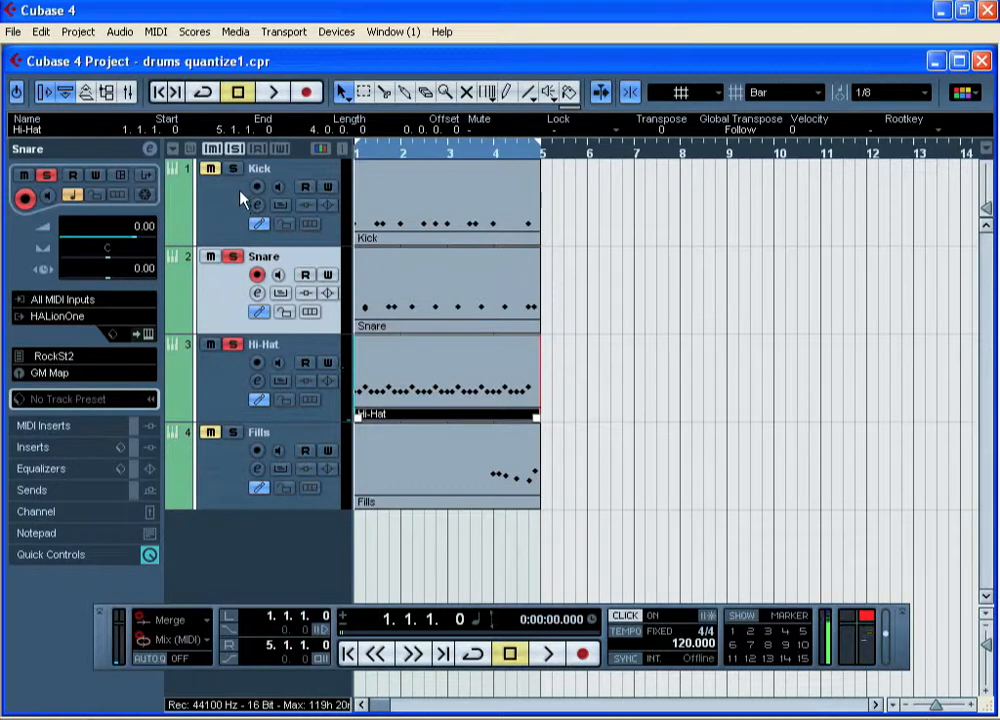
pyautogui.click(233, 168)
pyautogui.click(625, 615)
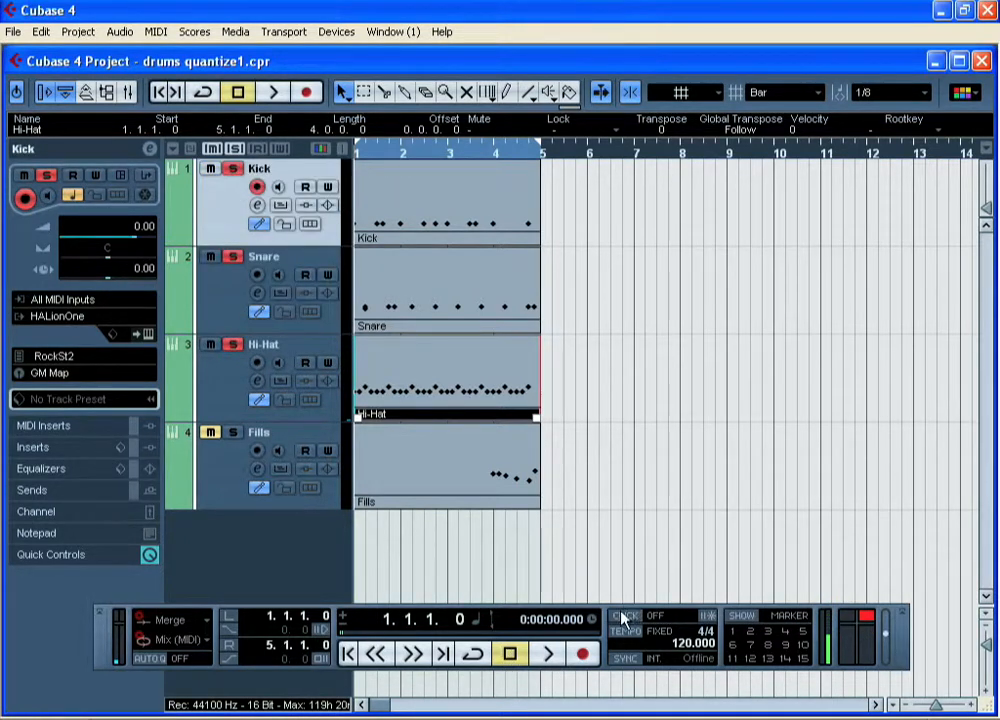
# Play back the quantized Kick, Snare and Hi-Hat tracks together from the start
pyautogui.click(556, 655)
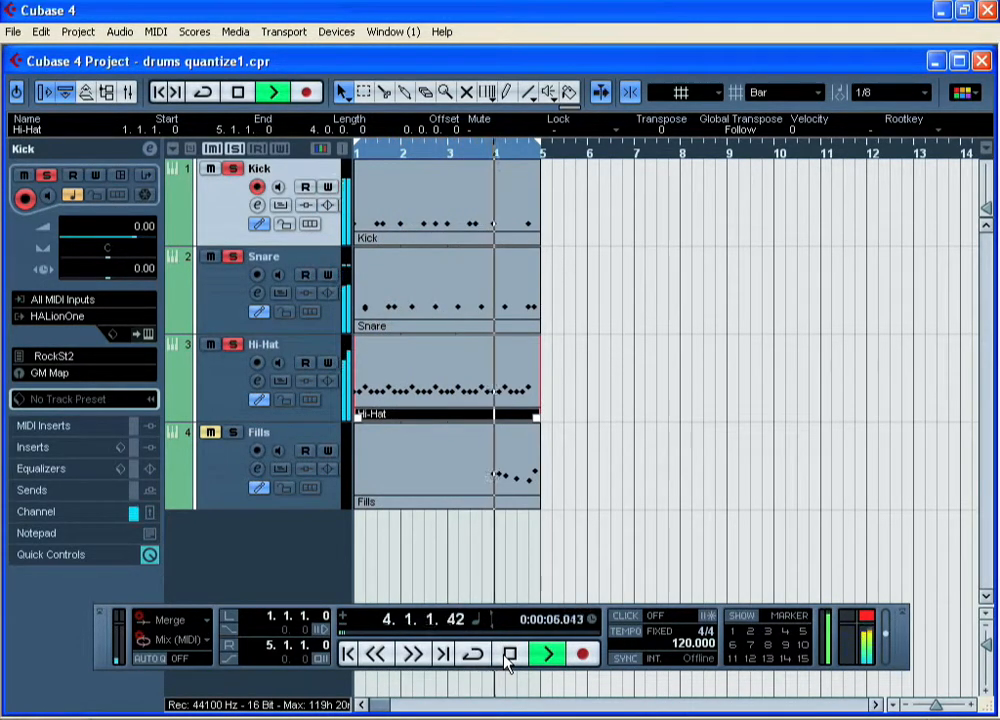
pyautogui.click(508, 655)
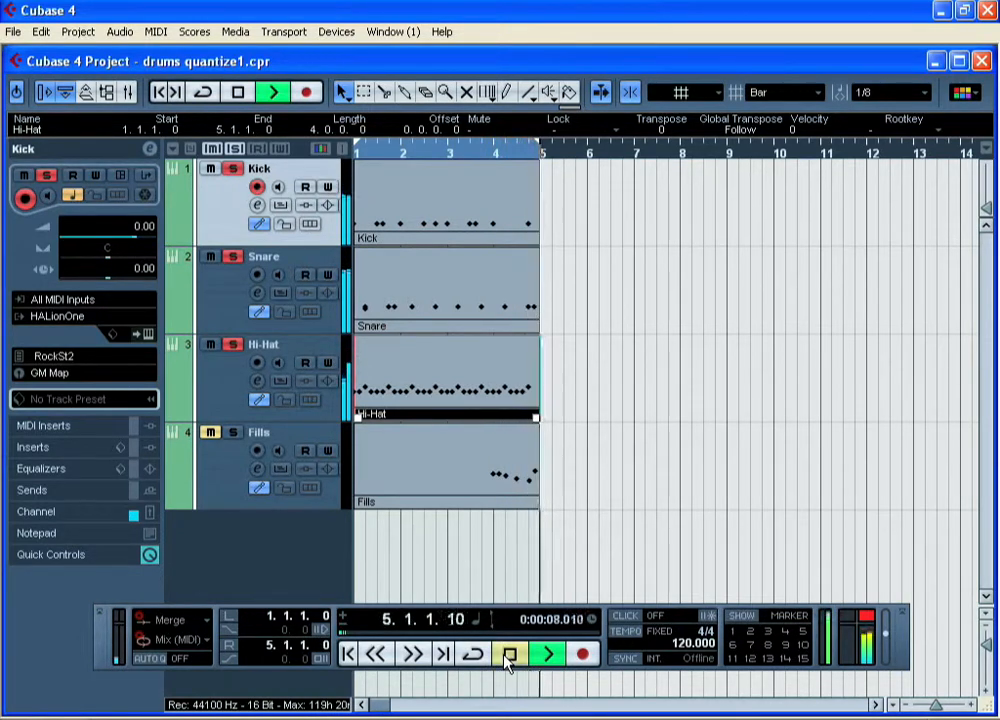
# Solo the Fills track, turn on the metronome click and play the fill back from bar 4
pyautogui.click(224, 498)
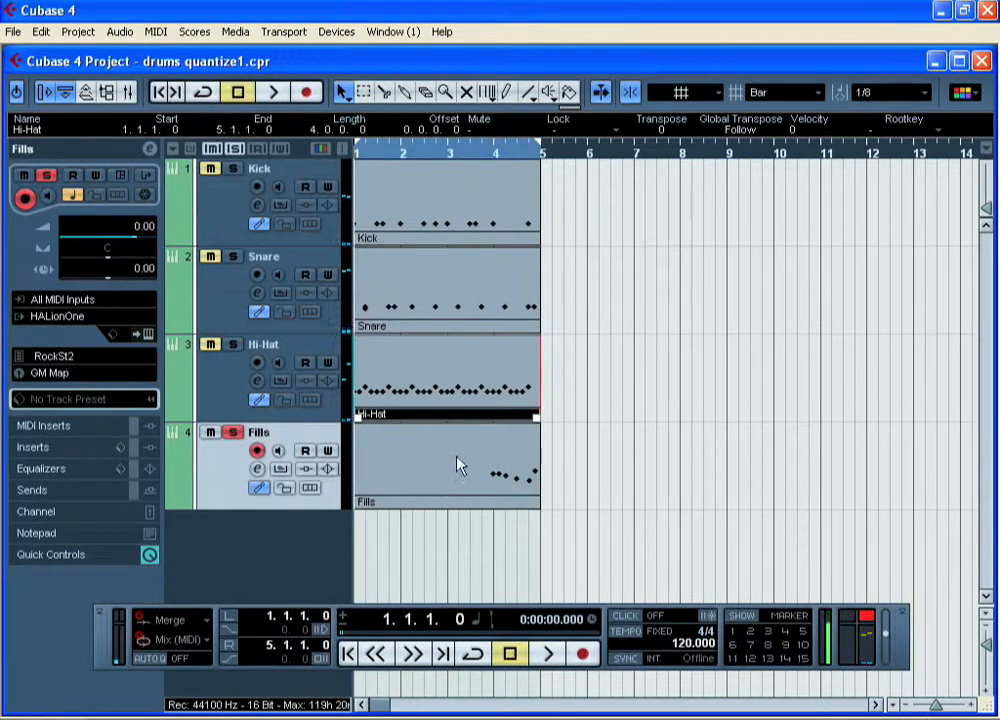
pyautogui.click(492, 155)
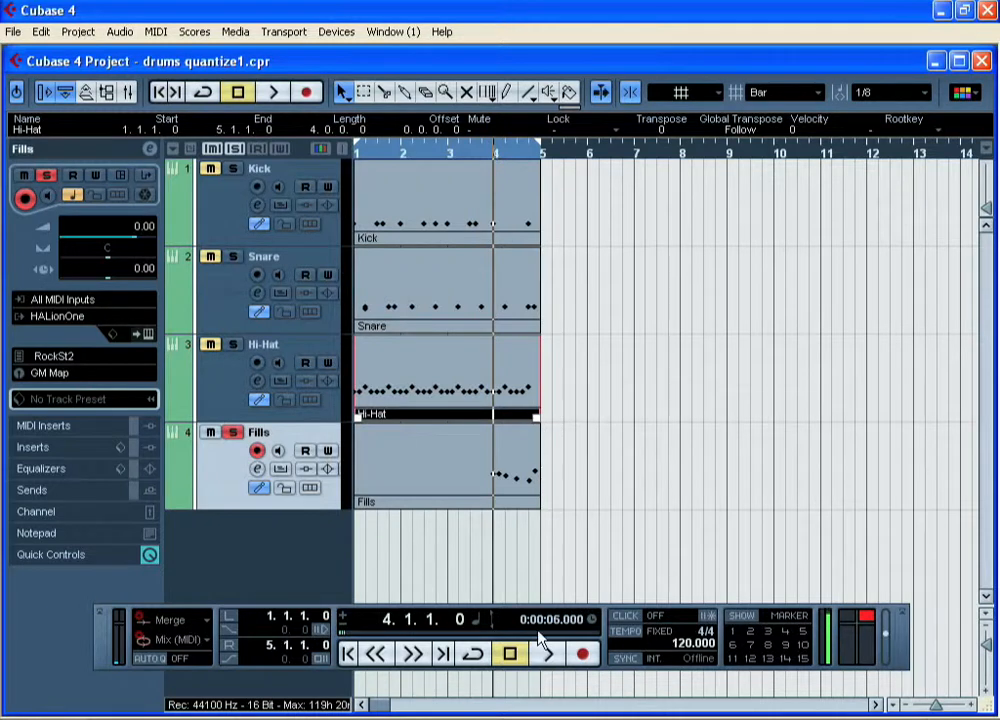
pyautogui.click(625, 615)
pyautogui.click(548, 655)
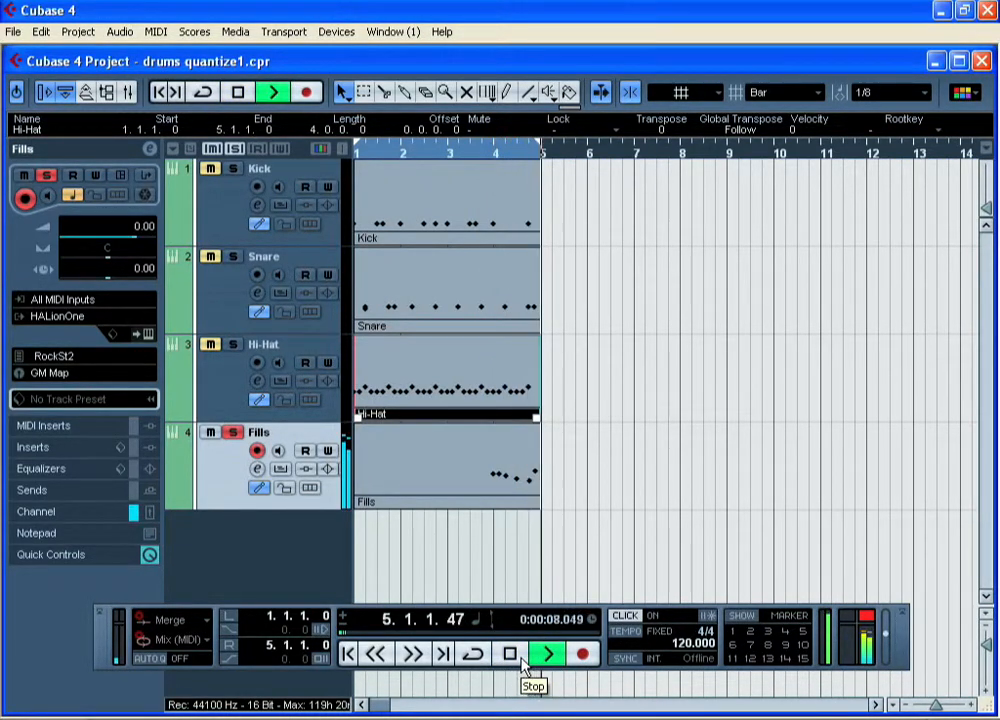
pyautogui.click(512, 655)
# Open the Fills part in the Drum Editor, select all its notes and apply Over Quantize at 1/8
pyautogui.doubleClick(400, 480)
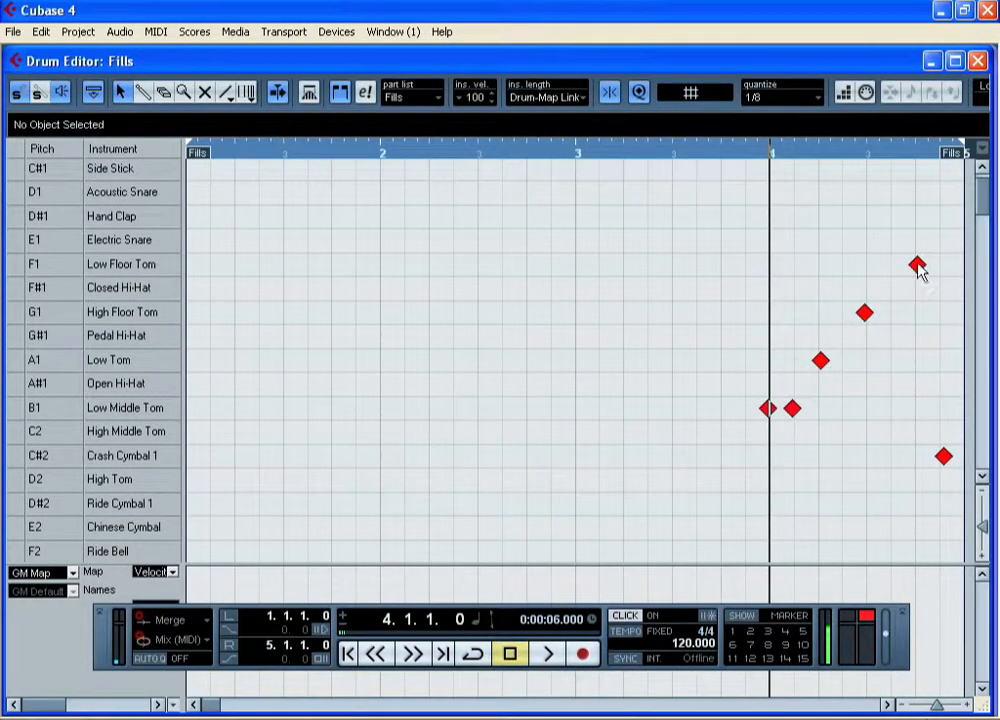
pyautogui.moveTo(940, 498)
pyautogui.mouseDown()
pyautogui.moveTo(826, 393)
pyautogui.moveTo(748, 236)
pyautogui.moveTo(952, 512)
pyautogui.mouseUp()
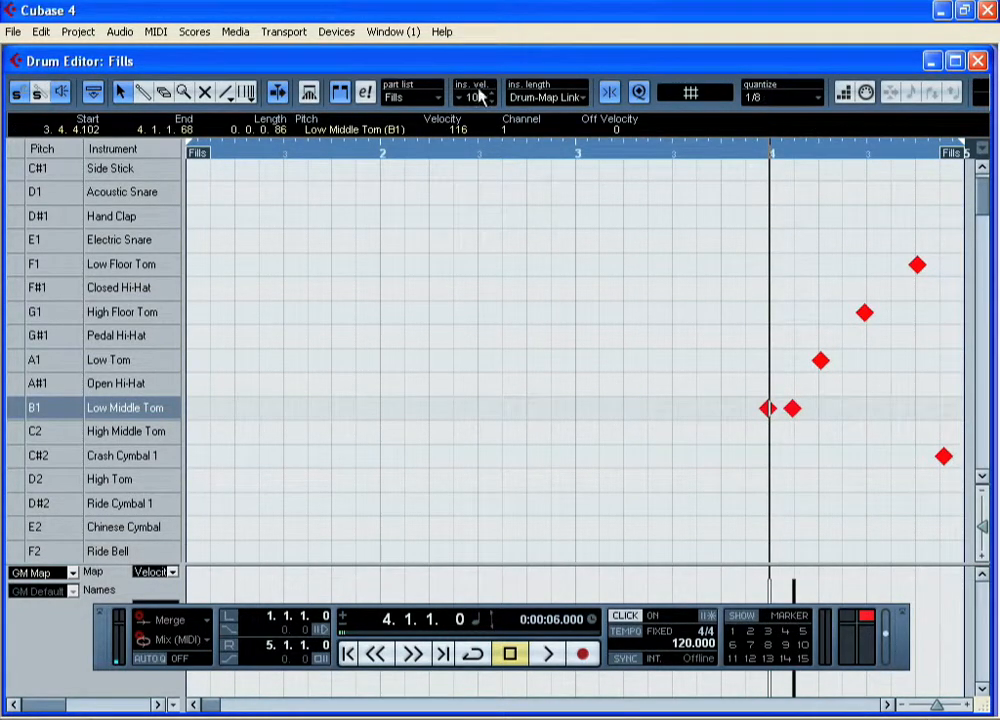
pyautogui.click(150, 33)
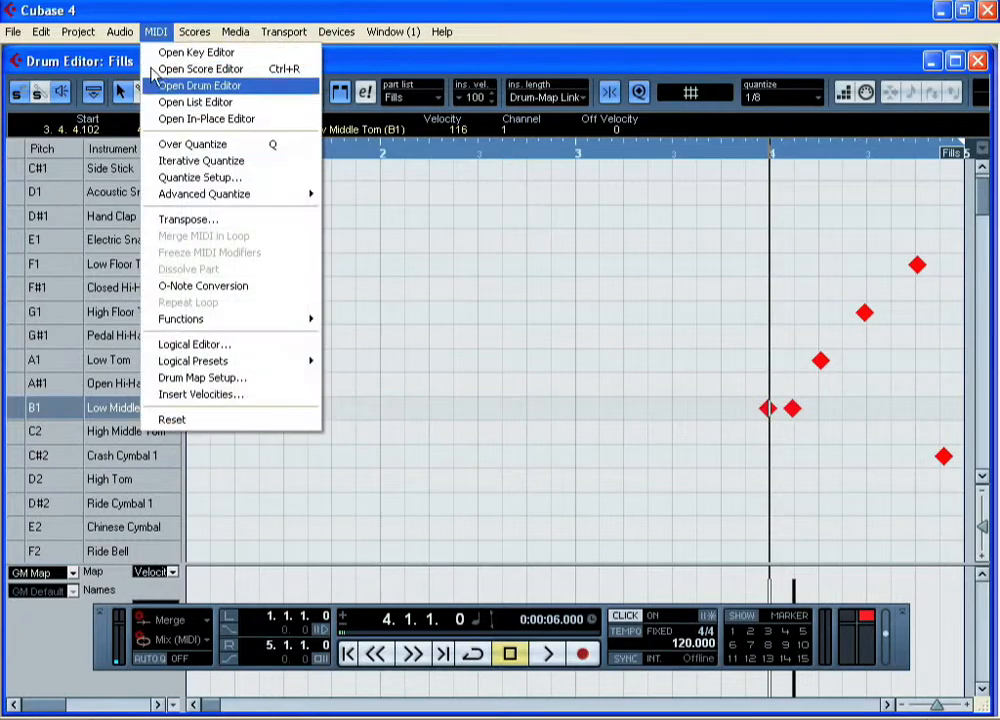
pyautogui.click(213, 146)
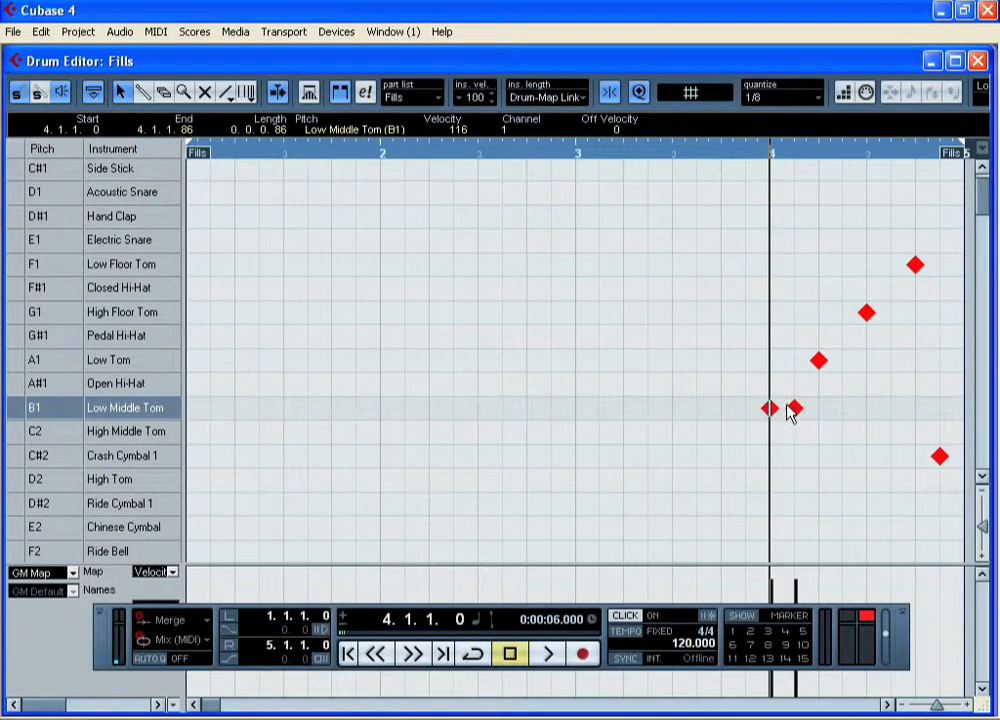
# Close the Drum Editor and play back the soloed Fills track from bar 4 with the click
pyautogui.click(977, 61)
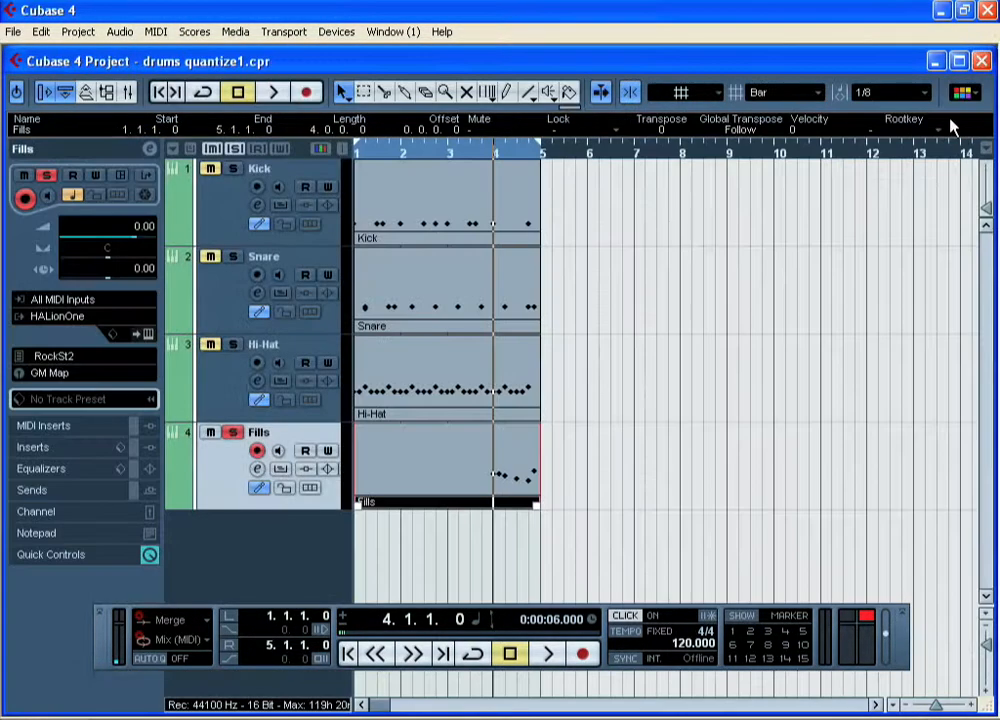
pyautogui.click(545, 656)
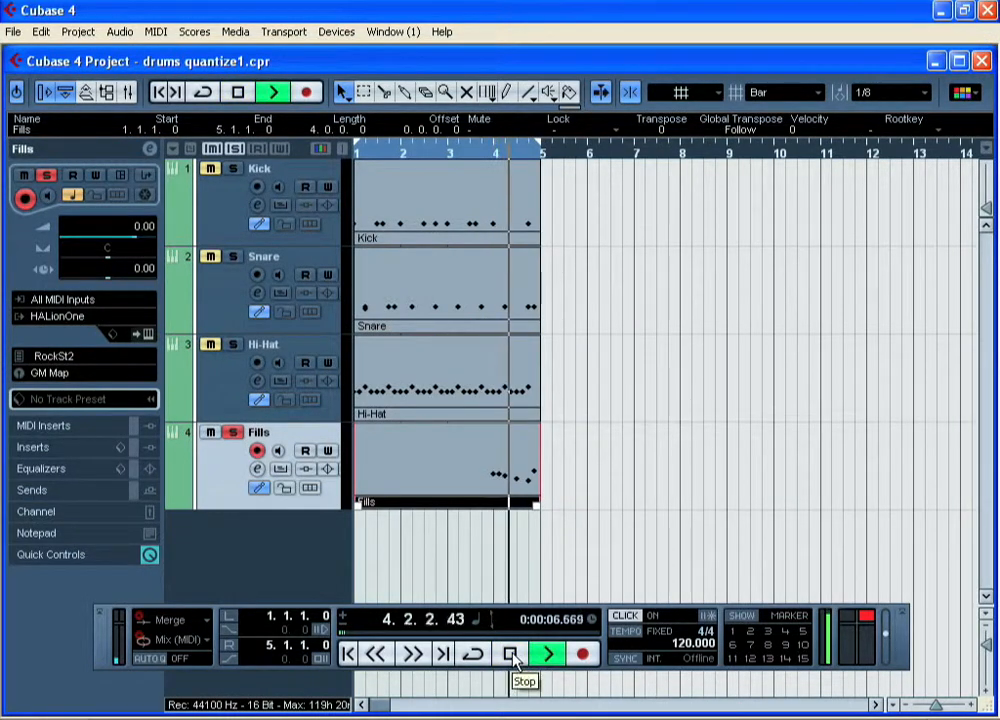
pyautogui.click(511, 655)
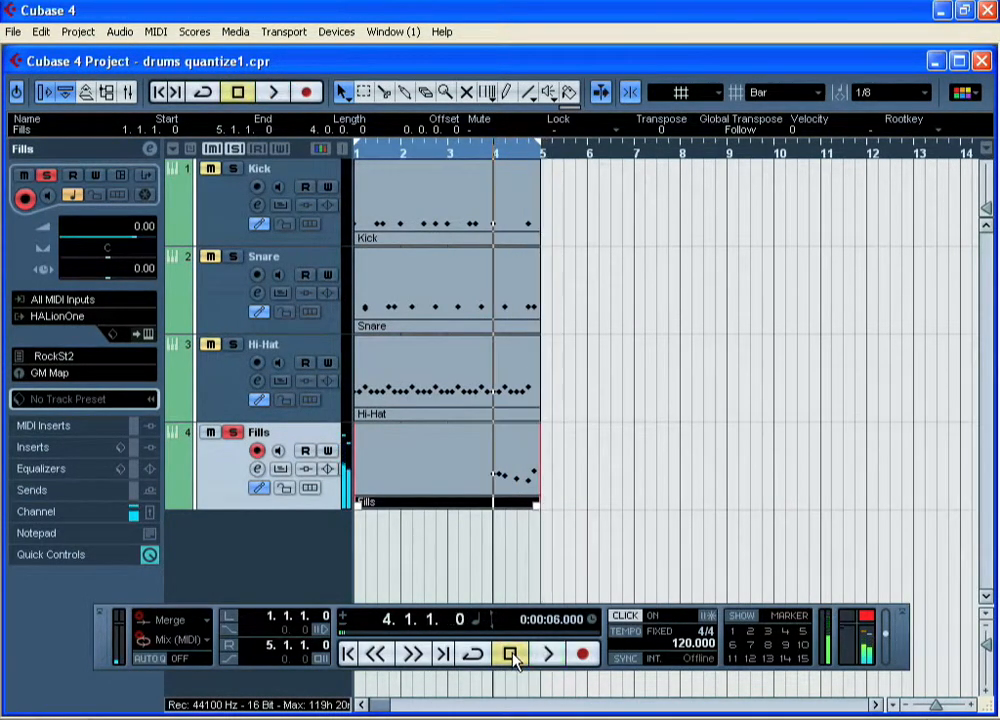
# Turn off the click, unsolo the Fills track and play back all four drum tracks together from the start
pyautogui.click(511, 655)
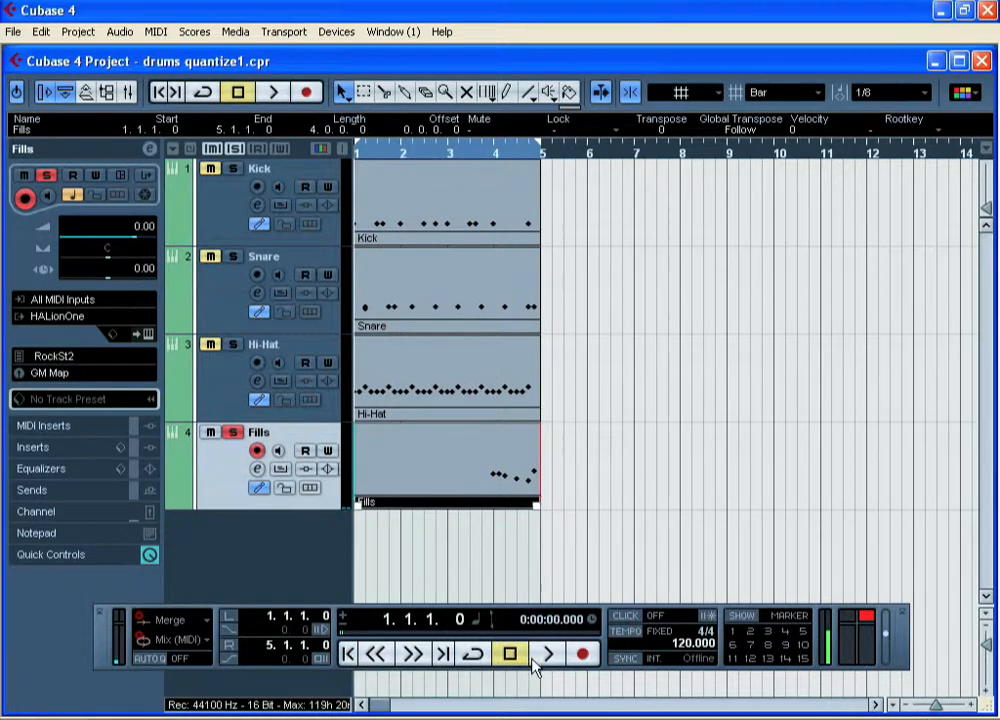
pyautogui.click(235, 434)
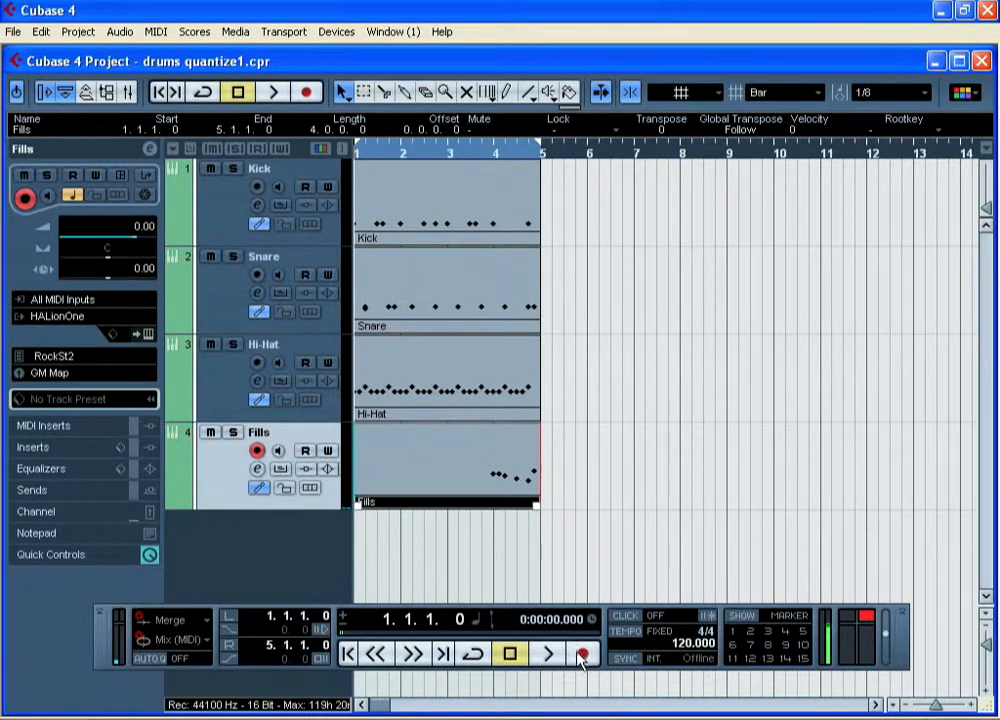
pyautogui.click(547, 658)
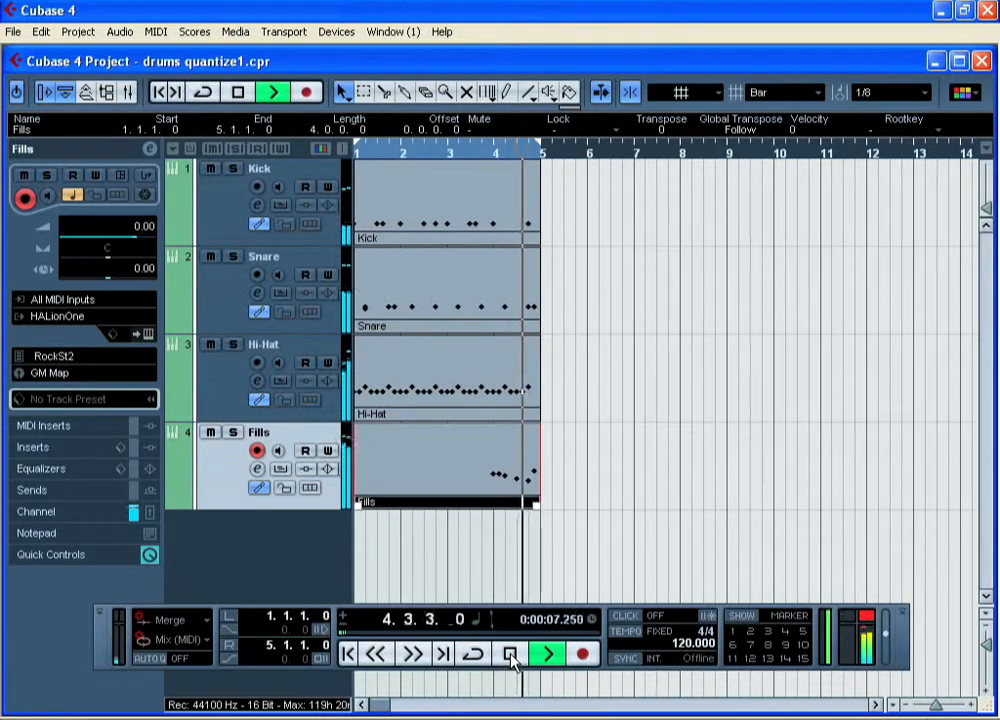
pyautogui.click(511, 655)
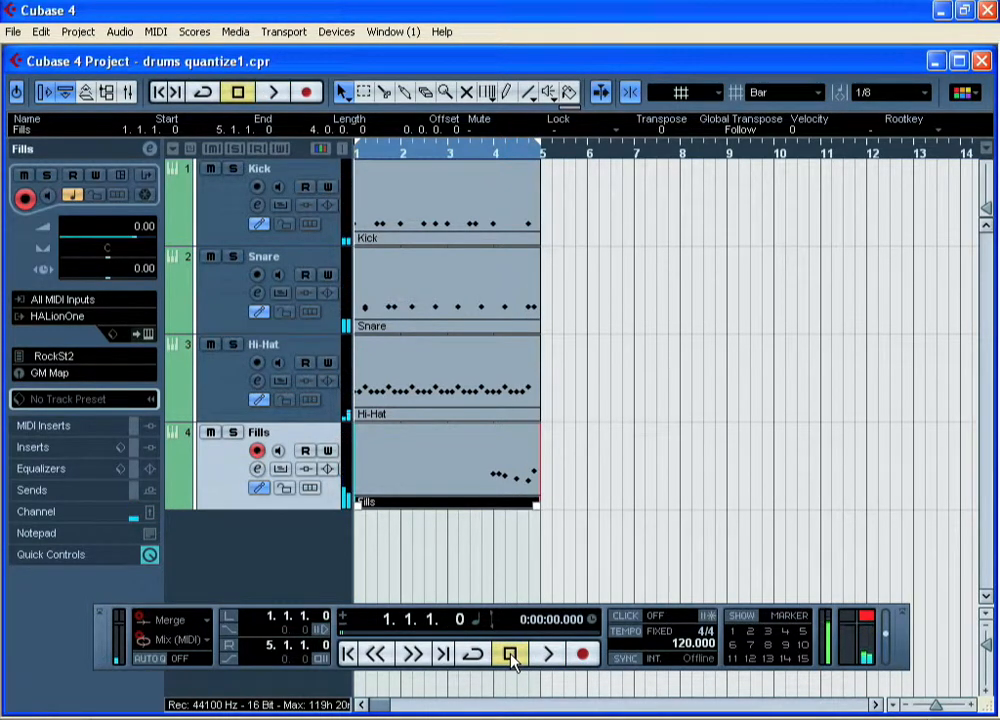